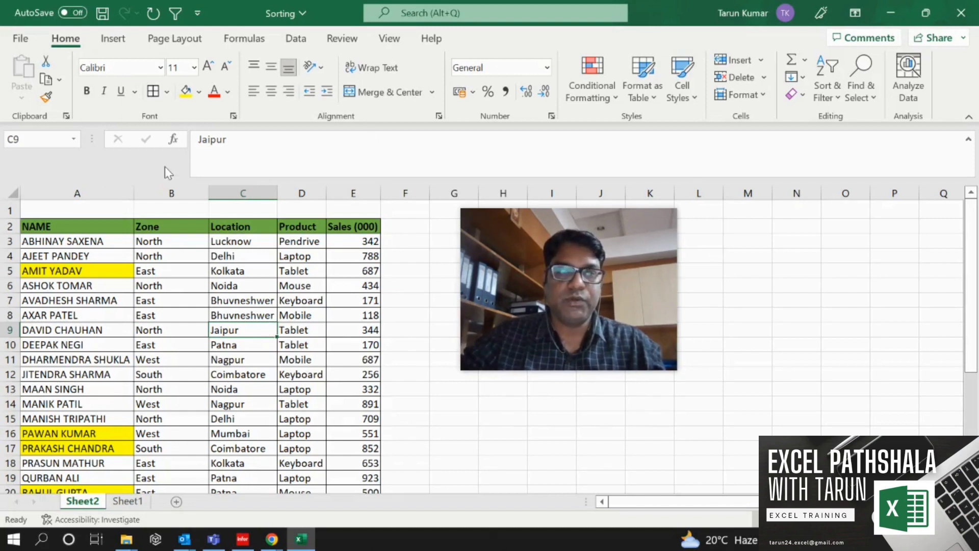
Sort the table by the NAME column from A to Z
click(85, 239)
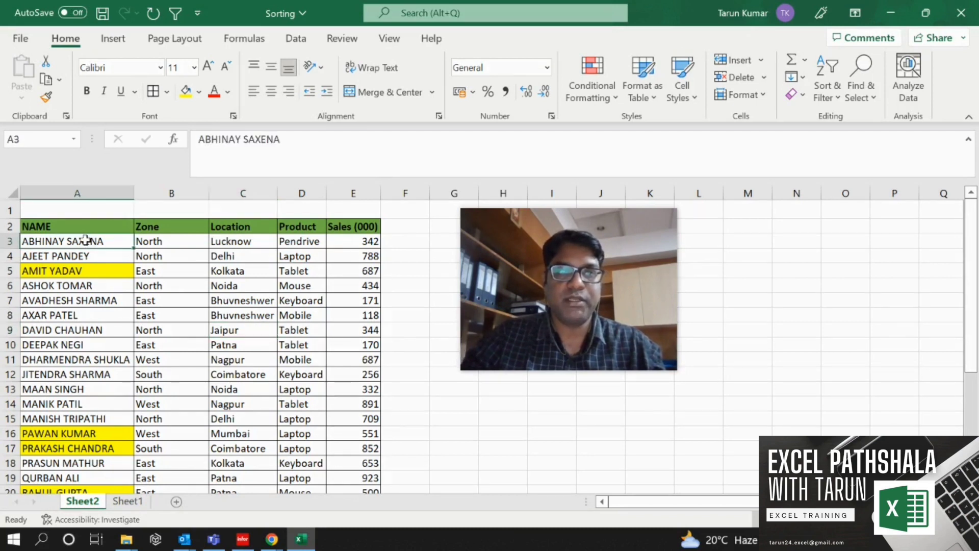
key(Right)
key(Right)
key(Right)
key(Left)
key(Left)
key(Left)
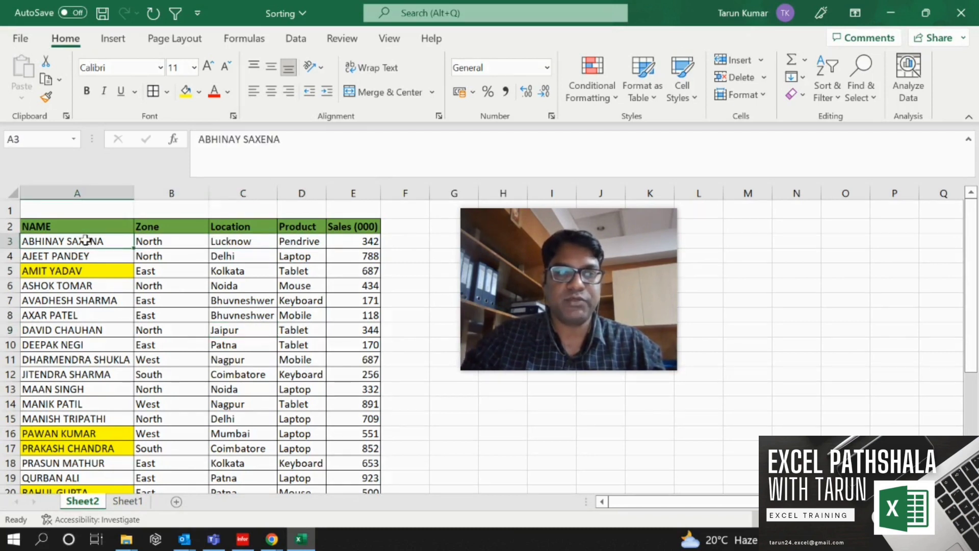
key(Up)
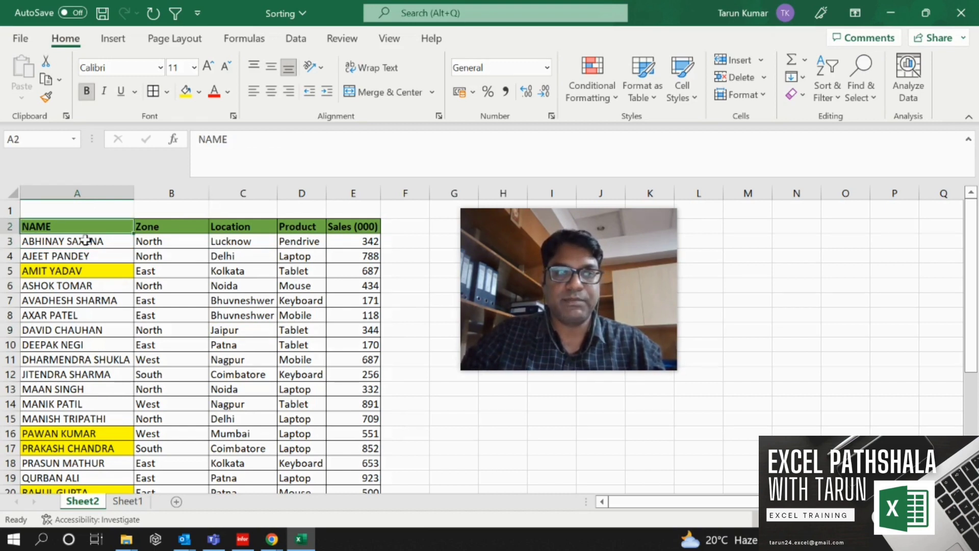
key(Down)
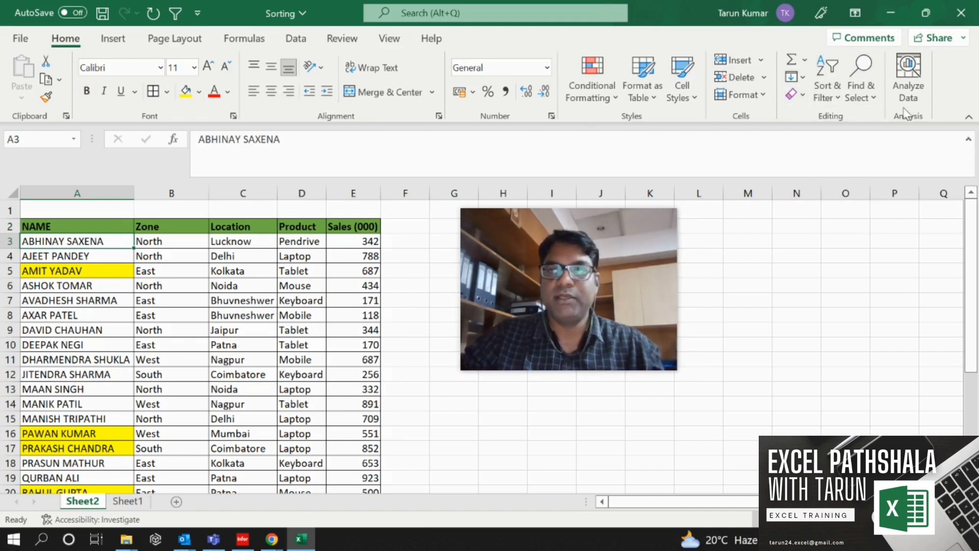
click(838, 97)
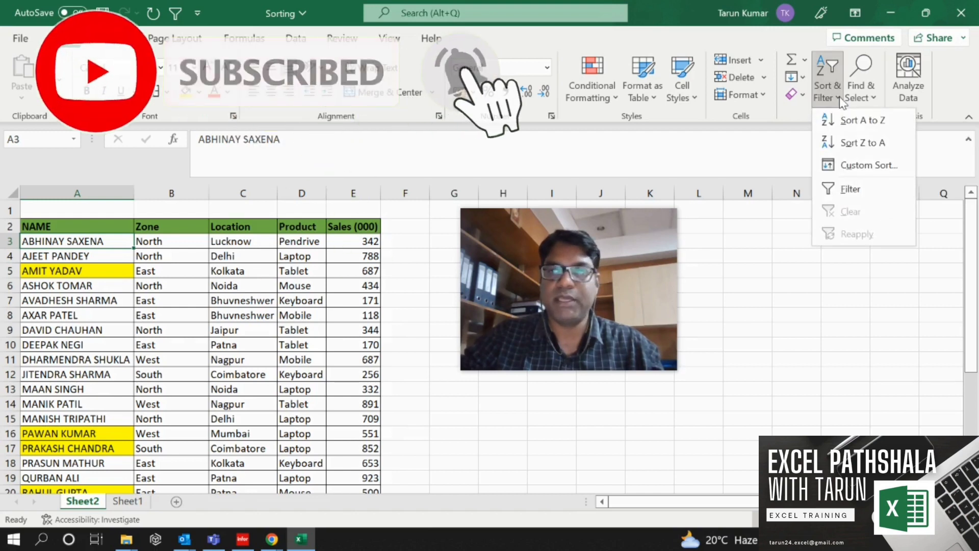
click(854, 124)
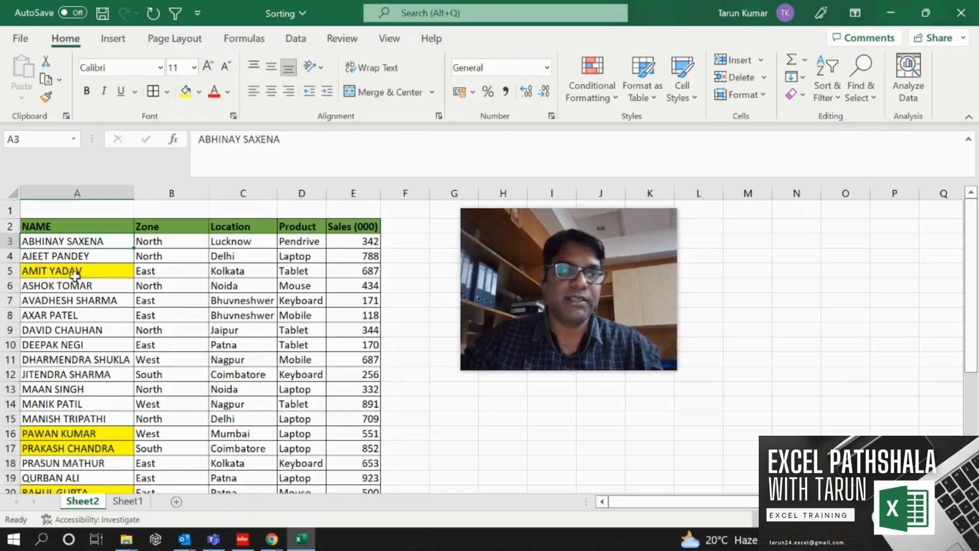
Look through the entries in the NAME column to check their alphabetical order
click(70, 412)
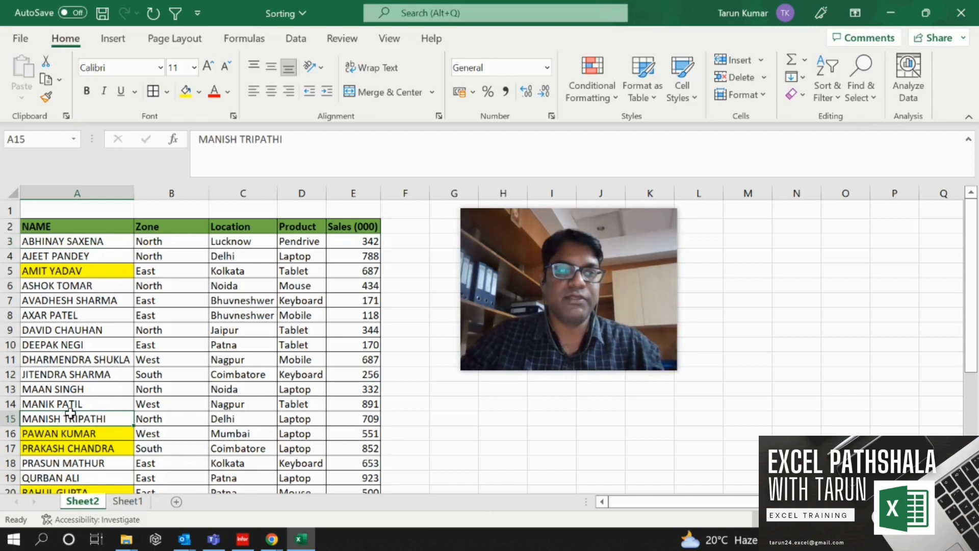
key(Down)
key(Down)
key(Down)
key(Up)
key(Up)
key(Up)
key(Up)
key(Up)
key(Up)
key(Up)
key(Up)
key(Up)
key(Up)
key(Up)
key(Up)
key(Up)
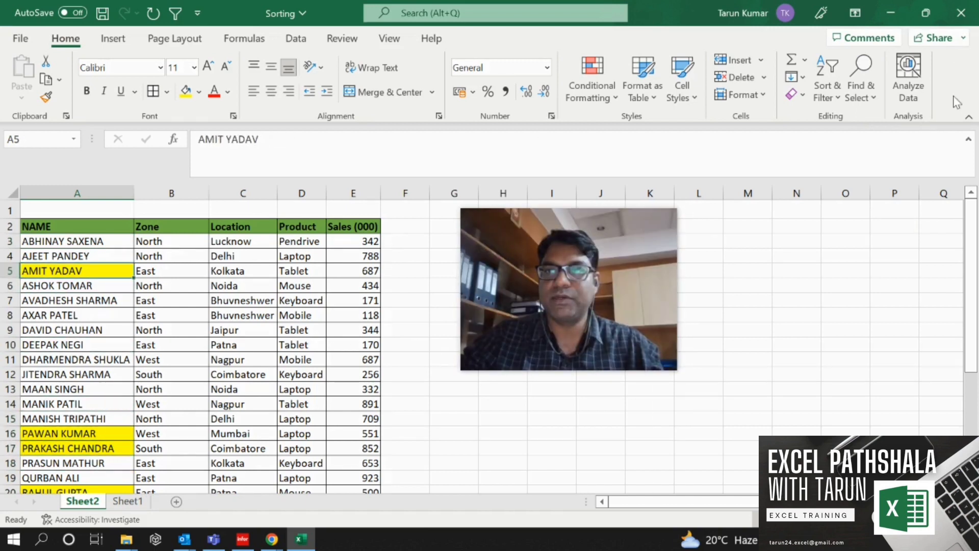
Sort the table by the NAME column from Z to A and check the first rows
click(839, 95)
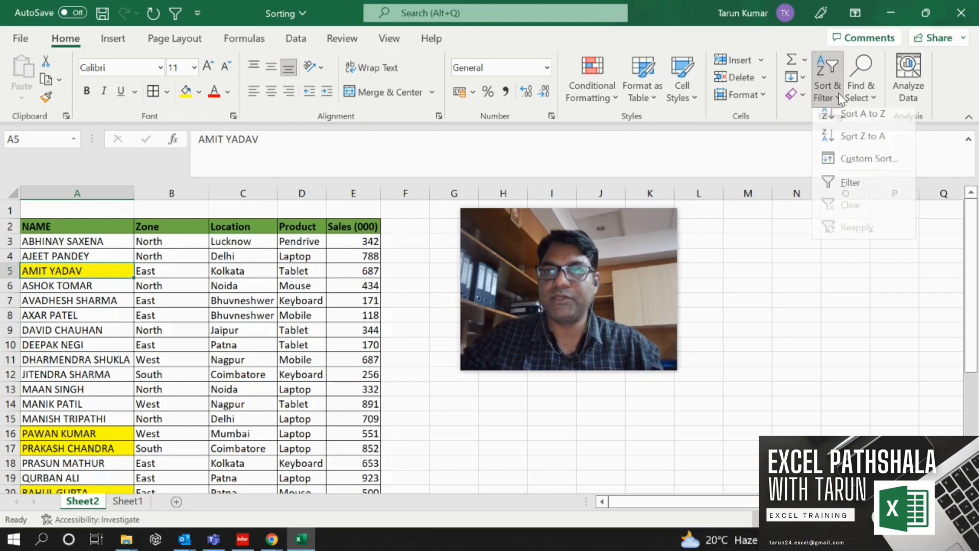
click(846, 139)
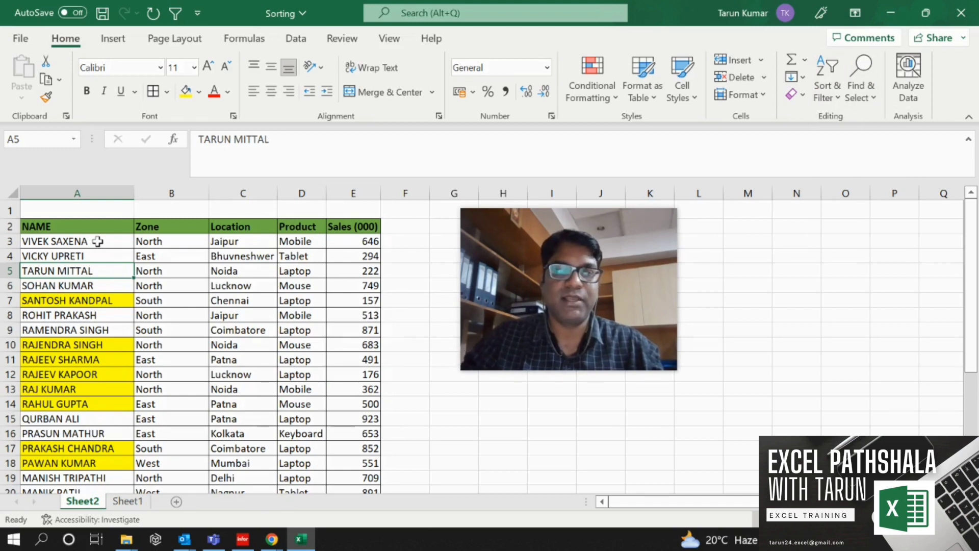
key(Up)
key(Up)
key(Up)
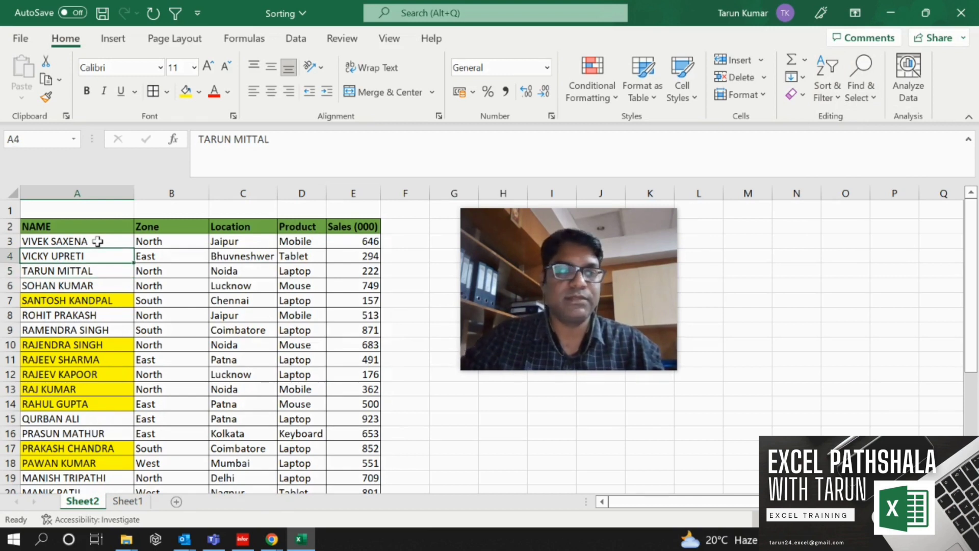
key(Down)
key(Down)
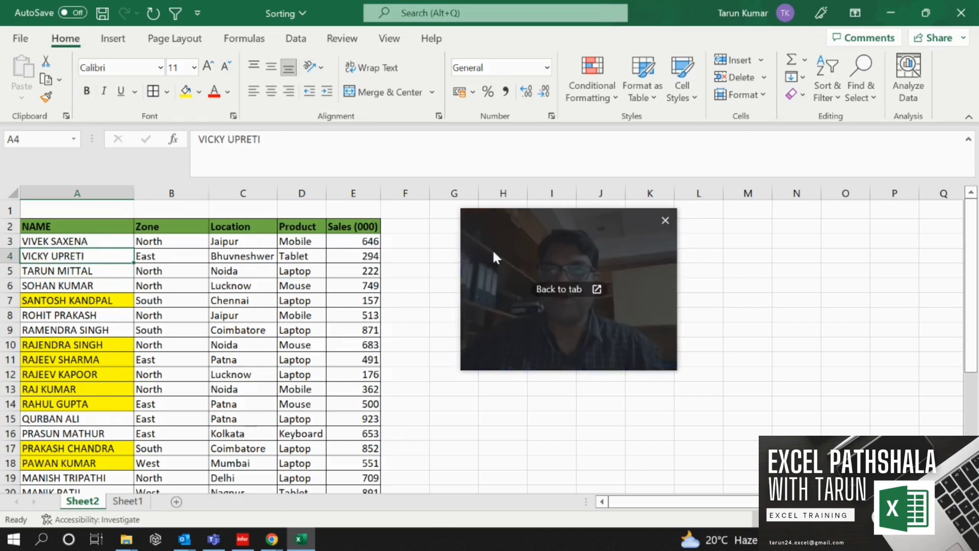
Start a custom sort of the table with Zone as the first level, ordered A to Z by cell values
click(839, 100)
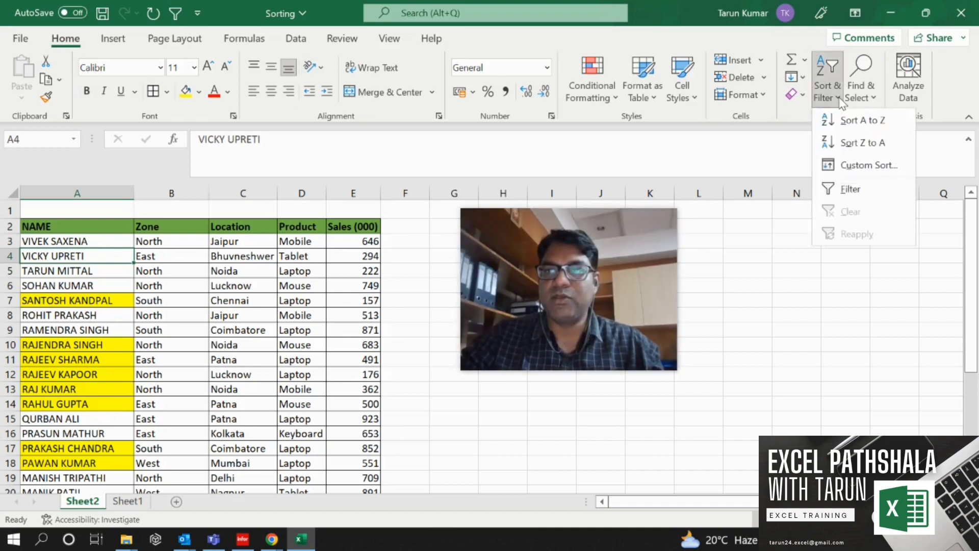
click(860, 165)
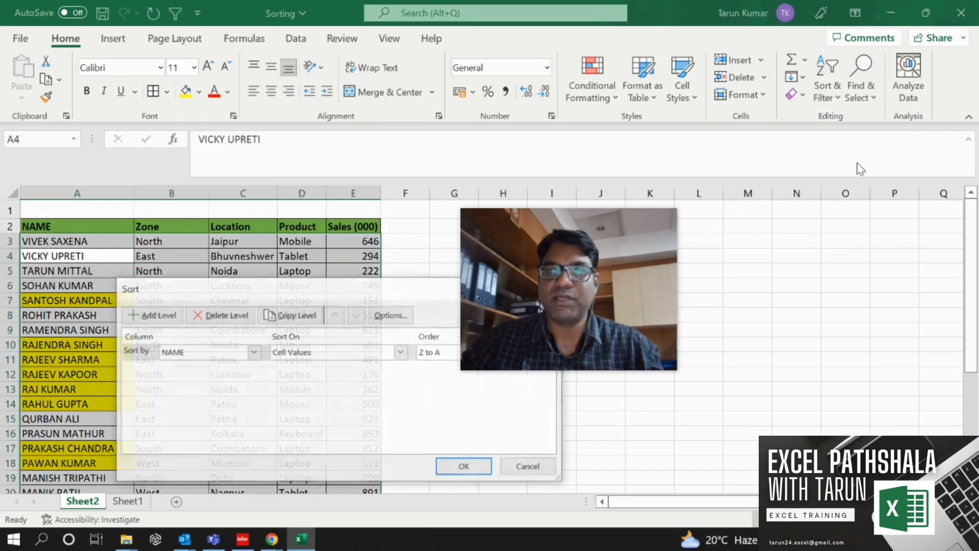
drag(648, 227, 638, 26)
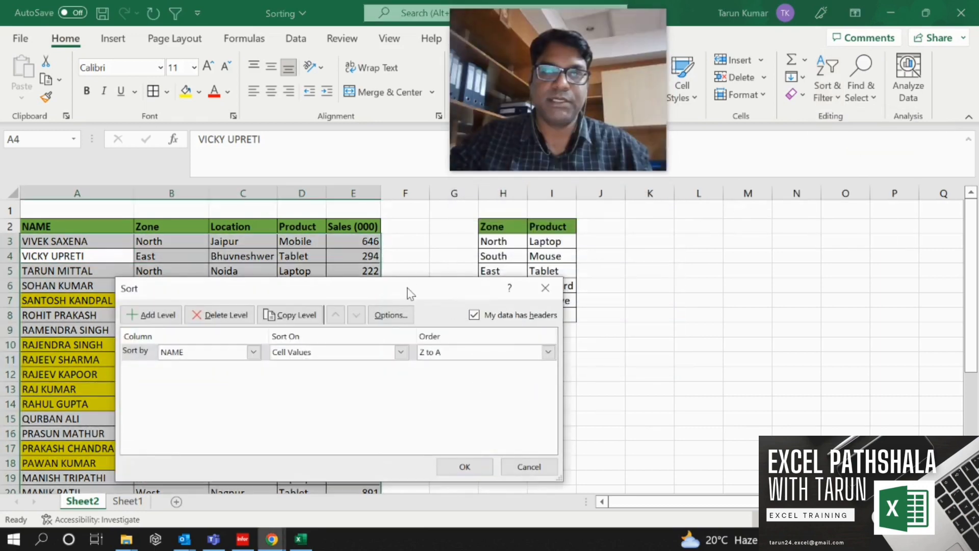
drag(410, 292, 706, 240)
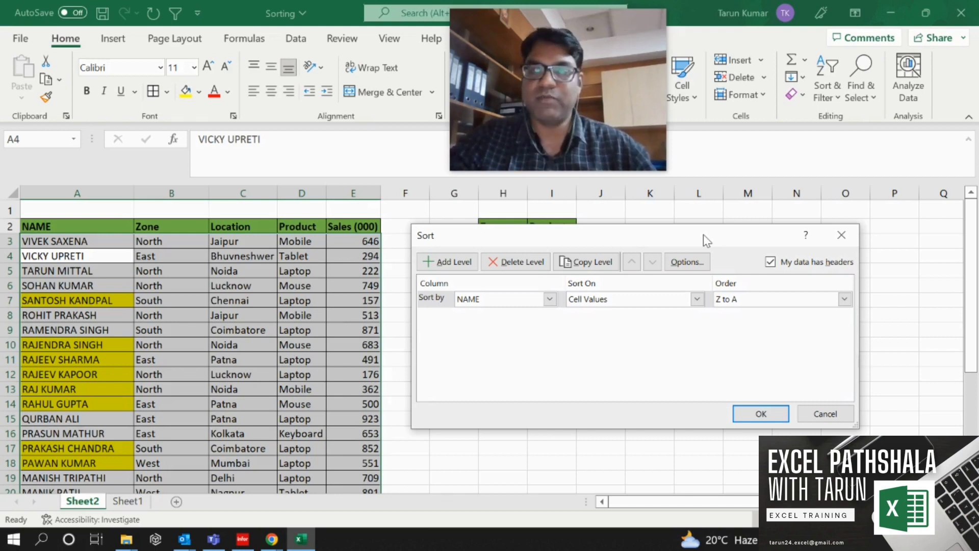
click(550, 299)
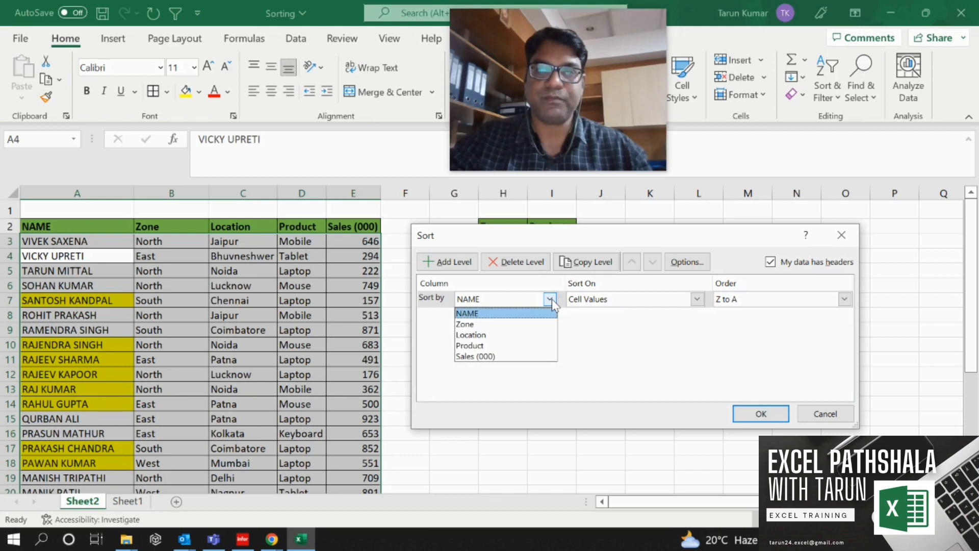
click(477, 324)
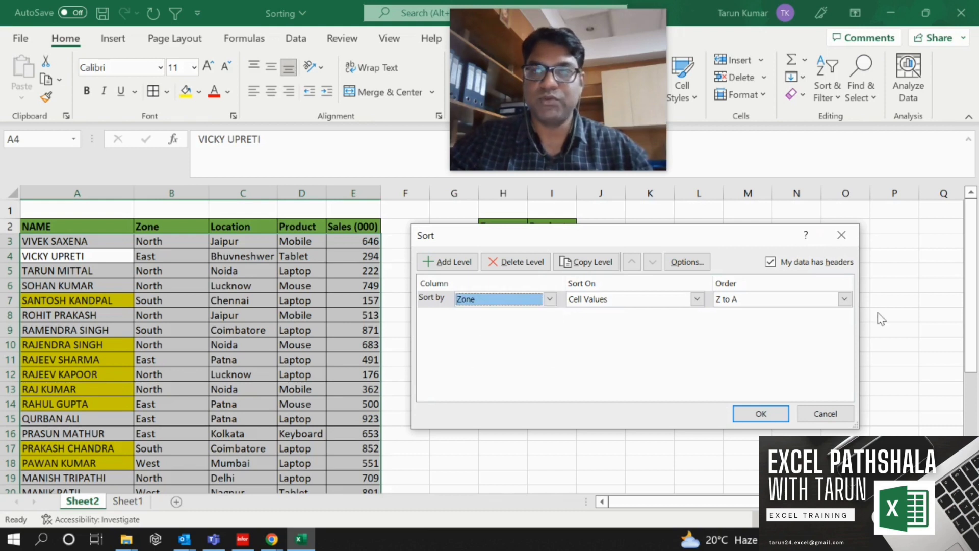
click(845, 301)
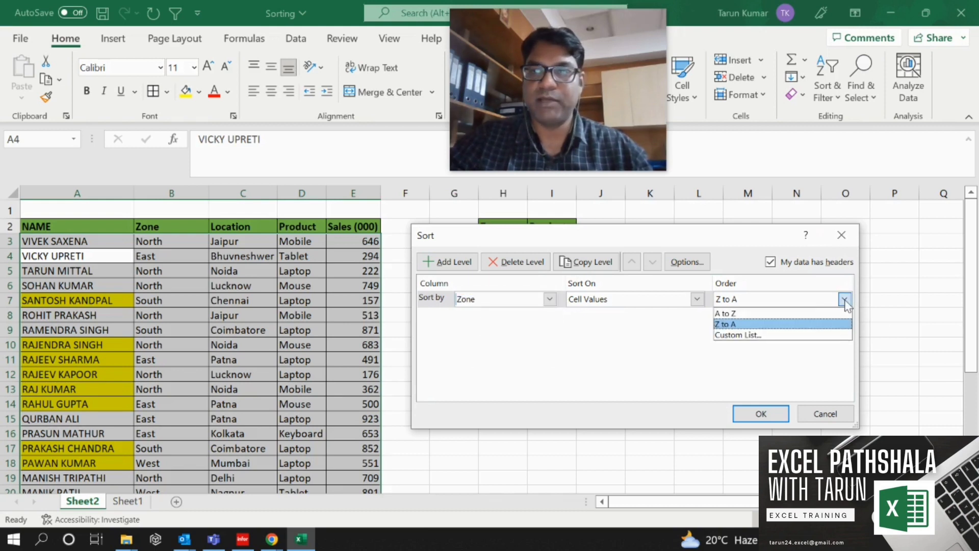
click(763, 313)
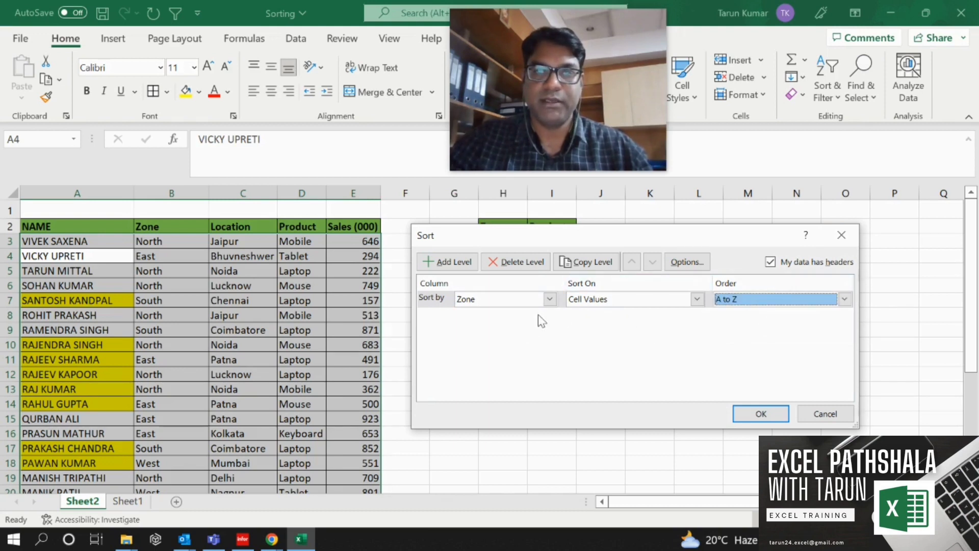
Add a second sort level on Product, ordered A to Z
click(454, 261)
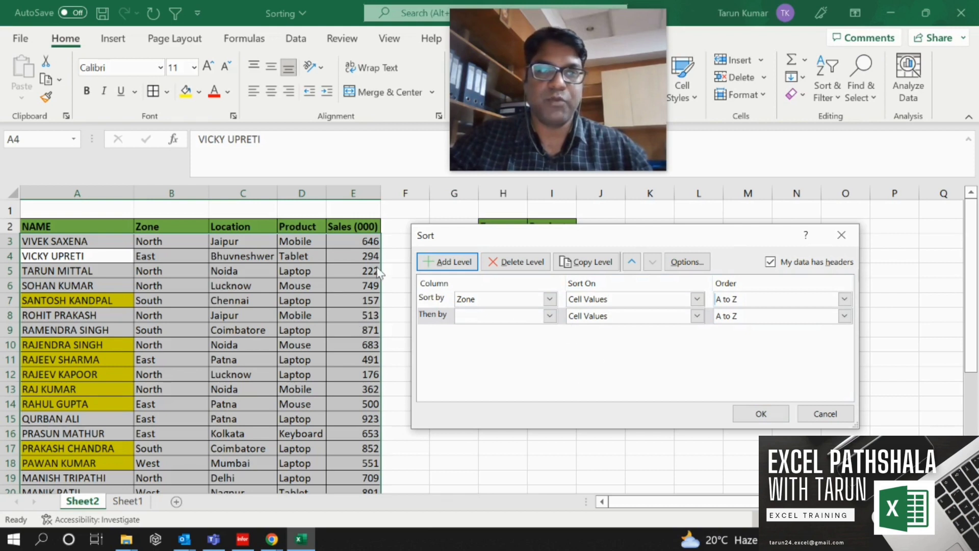
click(550, 316)
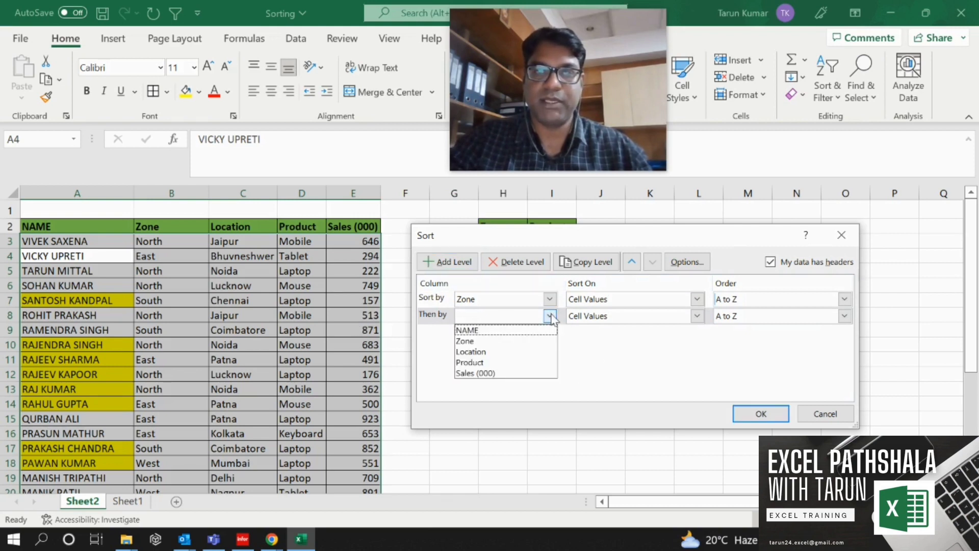
click(474, 363)
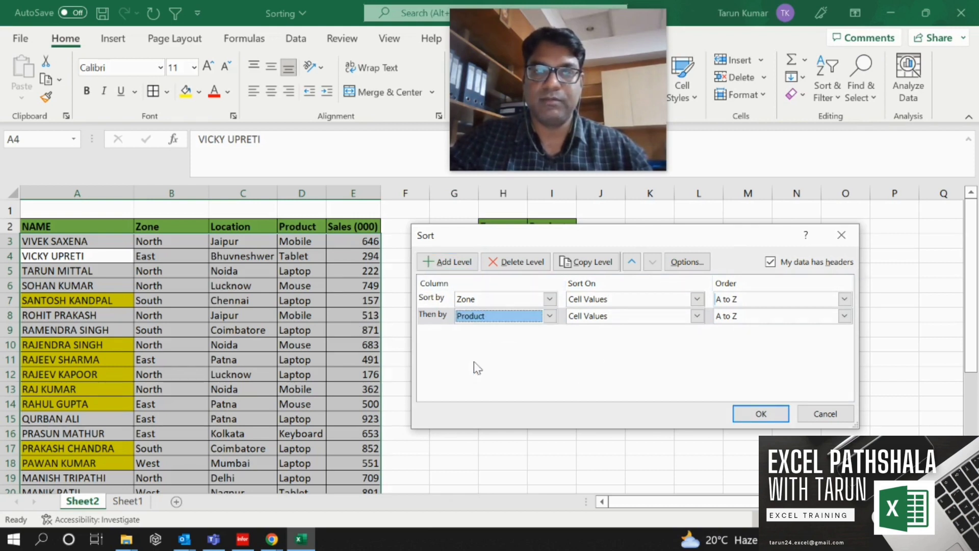
click(845, 316)
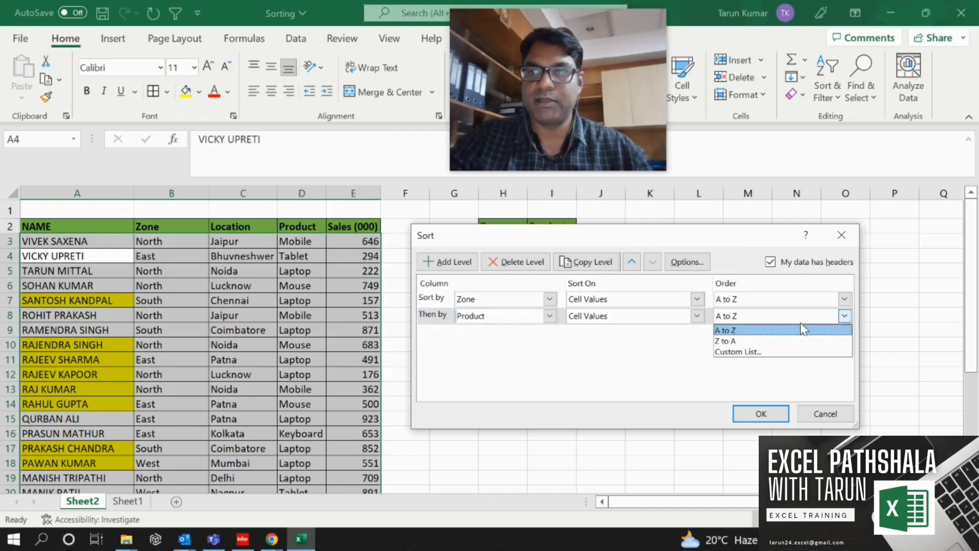
click(733, 331)
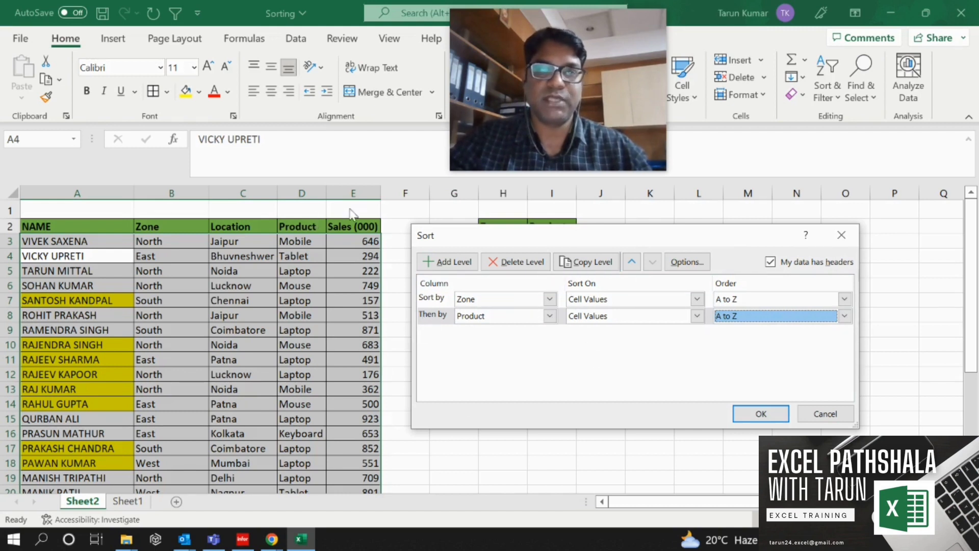
Add a third sort level on Sales (000), ordered Largest to Smallest, and apply the custom sort
click(456, 262)
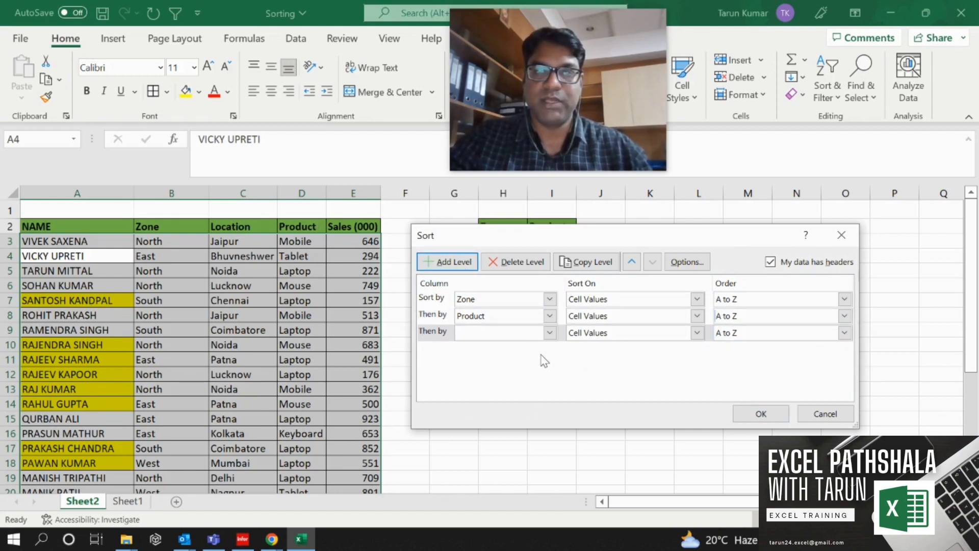
click(550, 334)
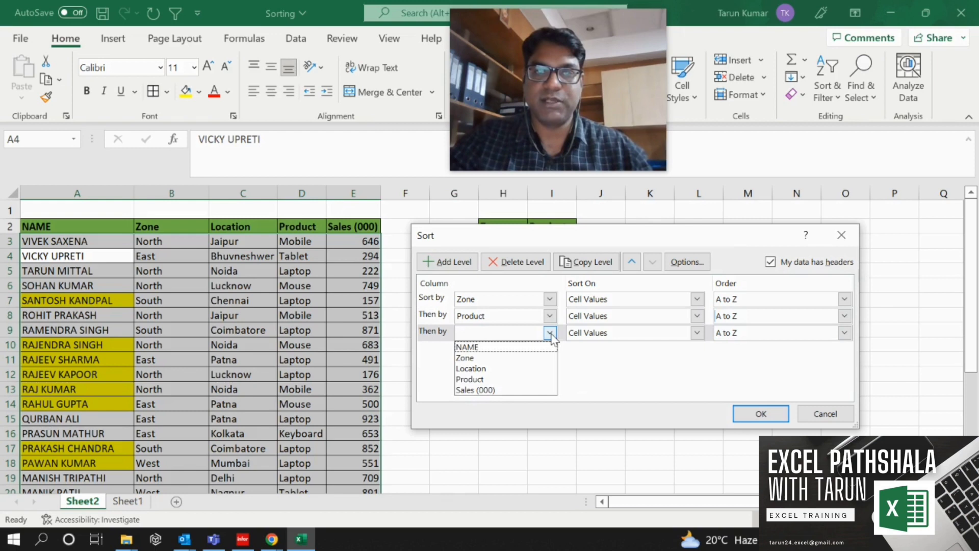
click(490, 391)
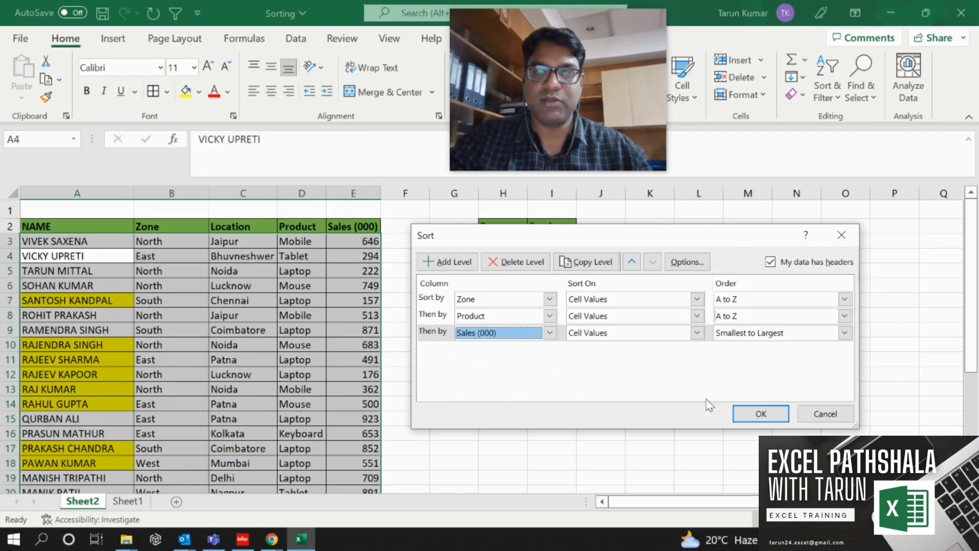
click(844, 333)
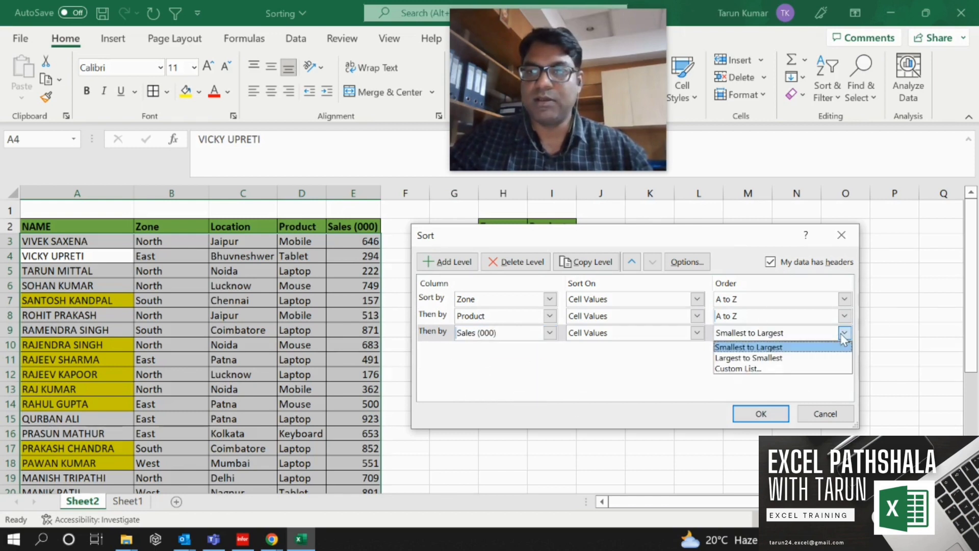
click(776, 358)
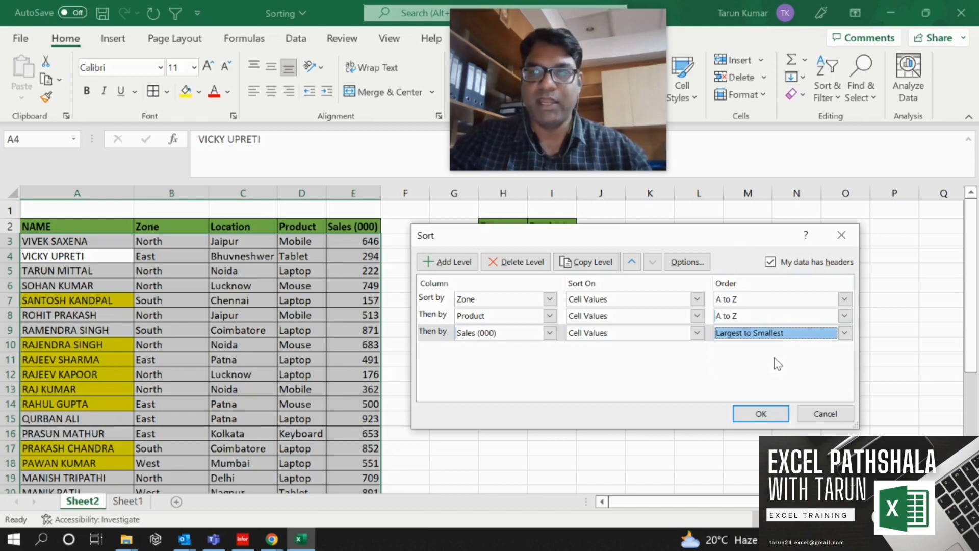
click(762, 413)
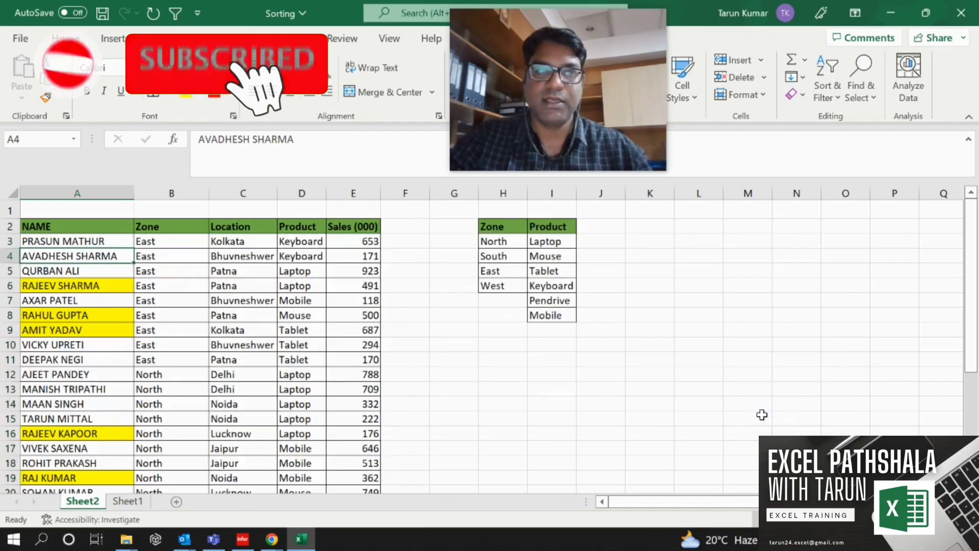
Examine the Zone and Product columns of the East rows to check the multi-level sort order
click(174, 240)
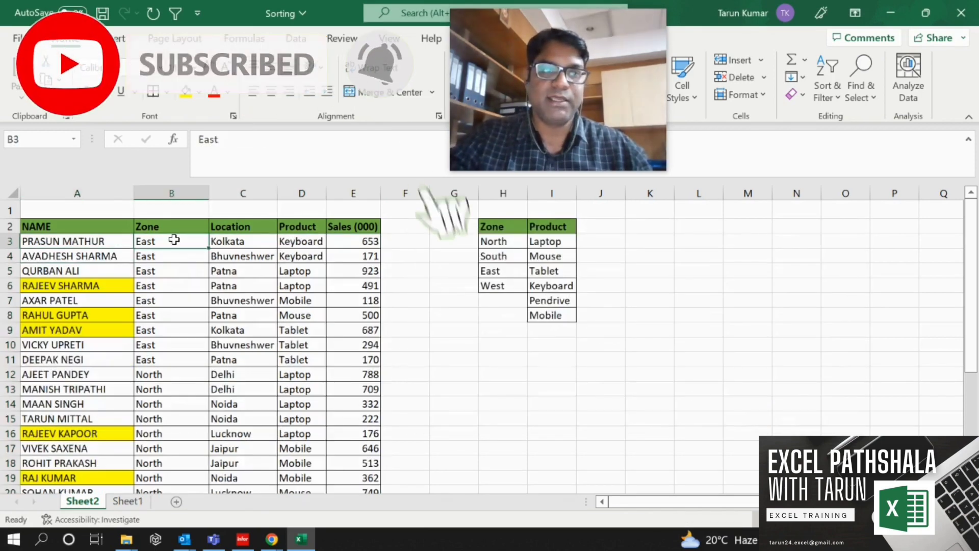
drag(173, 240, 174, 360)
key(Right)
key(Right)
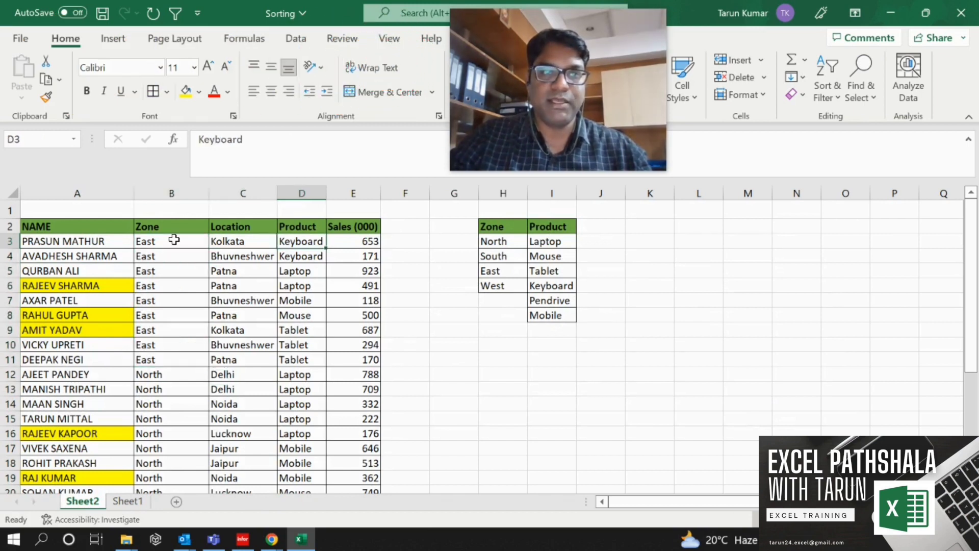
key(shift+Down)
key(shift+Down)
key(shift+Down)
key(shift+Down)
key(shift+Down)
key(shift+Down)
key(shift+Down)
key(shift+Down)
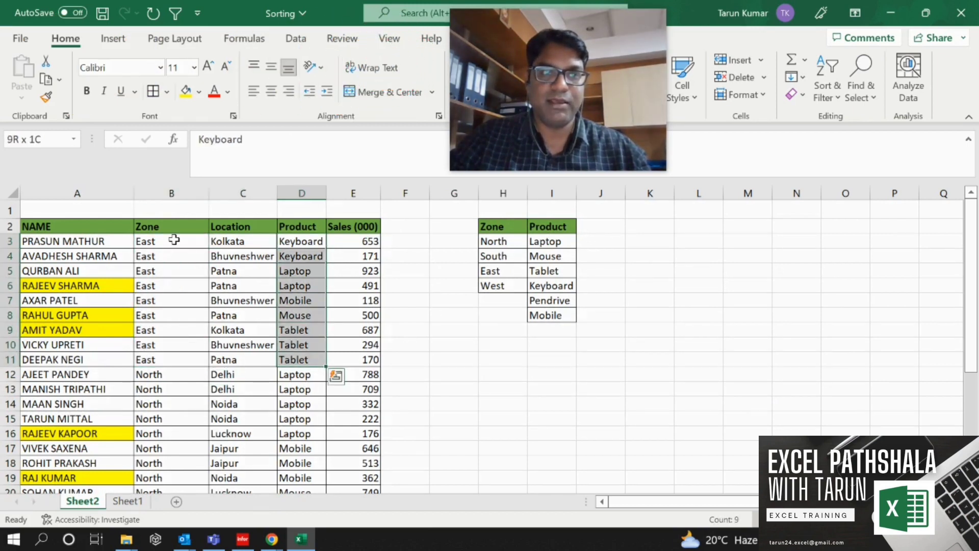
key(Down)
key(Down)
key(Down)
key(Down)
key(Down)
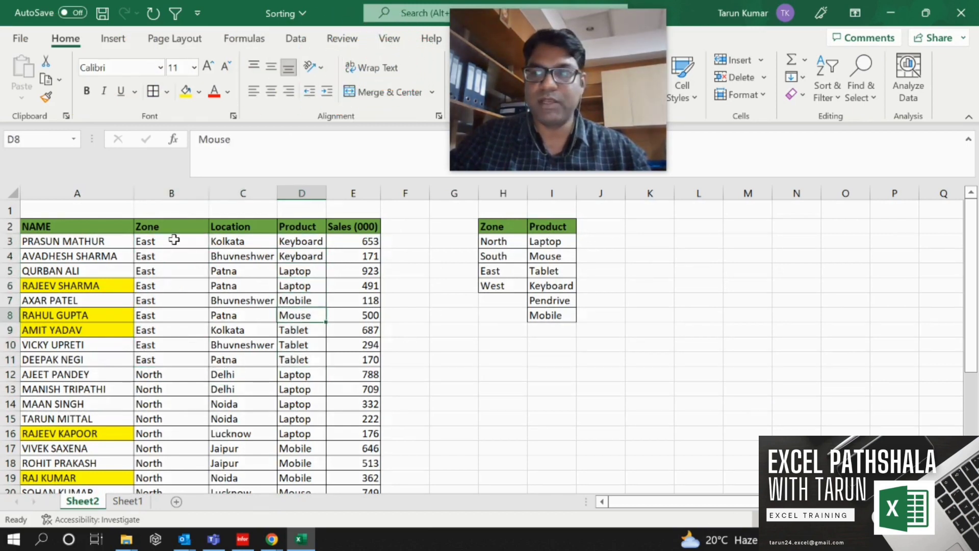
Examine the Sales (000) values of the East rows to check their descending order within each product
key(Right)
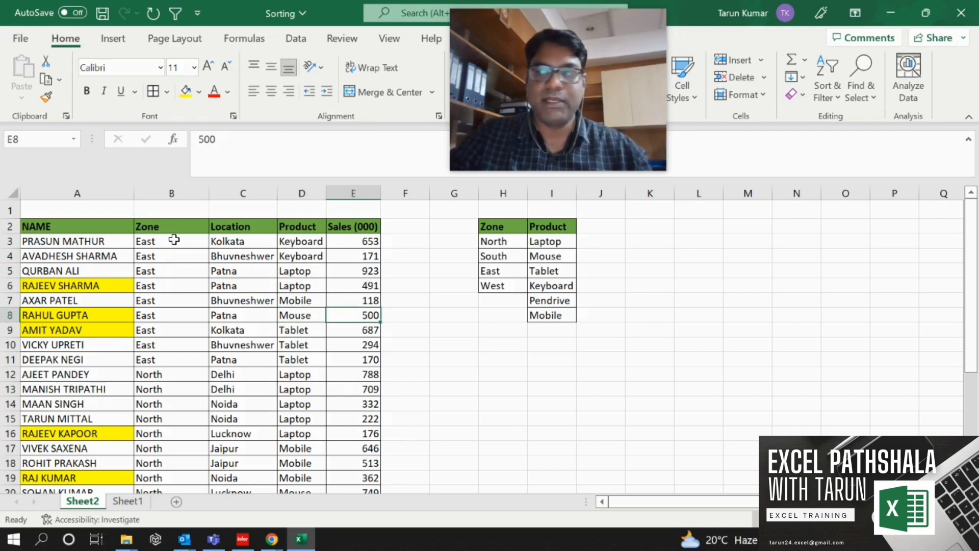
key(Up)
key(Up)
key(Up)
key(Up)
key(Up)
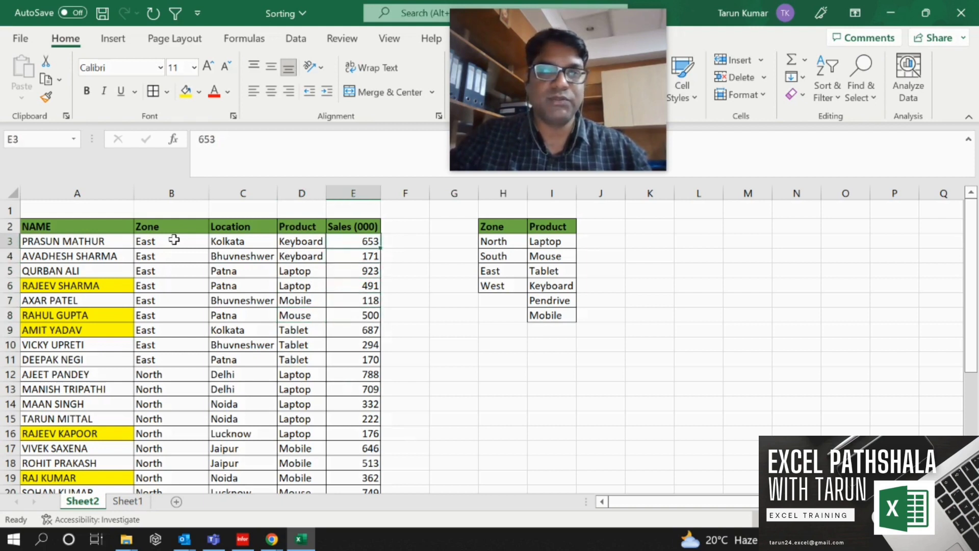
key(Down)
key(Down)
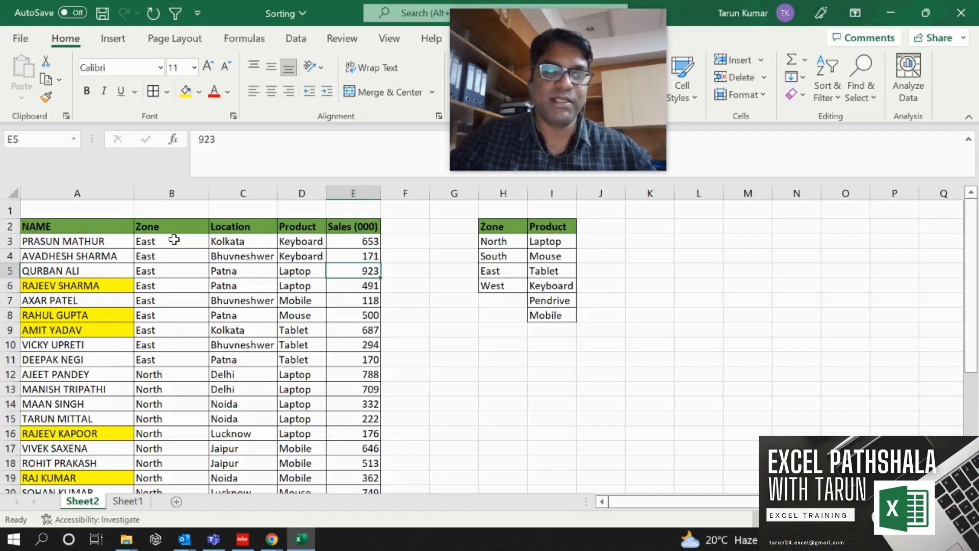
key(Up)
key(Up)
key(Down)
key(Down)
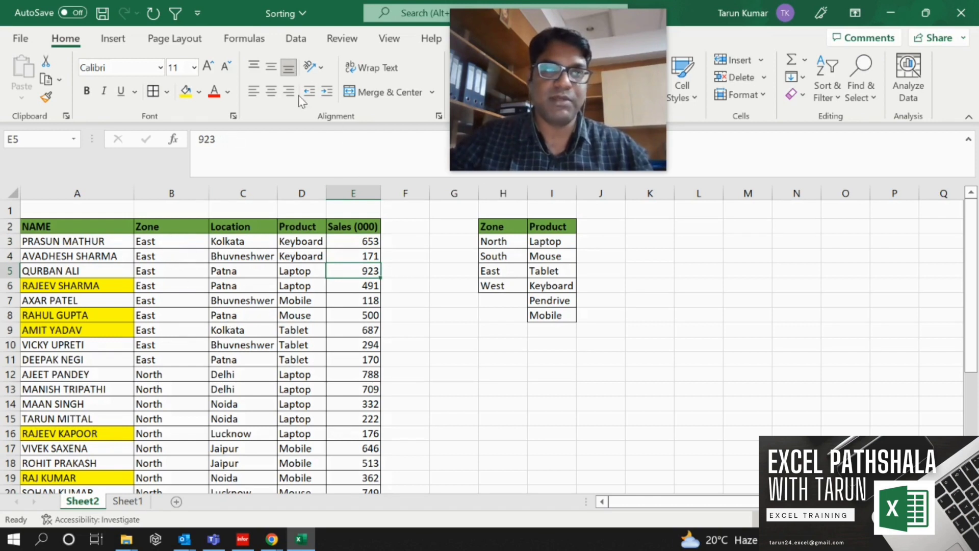
click(96, 228)
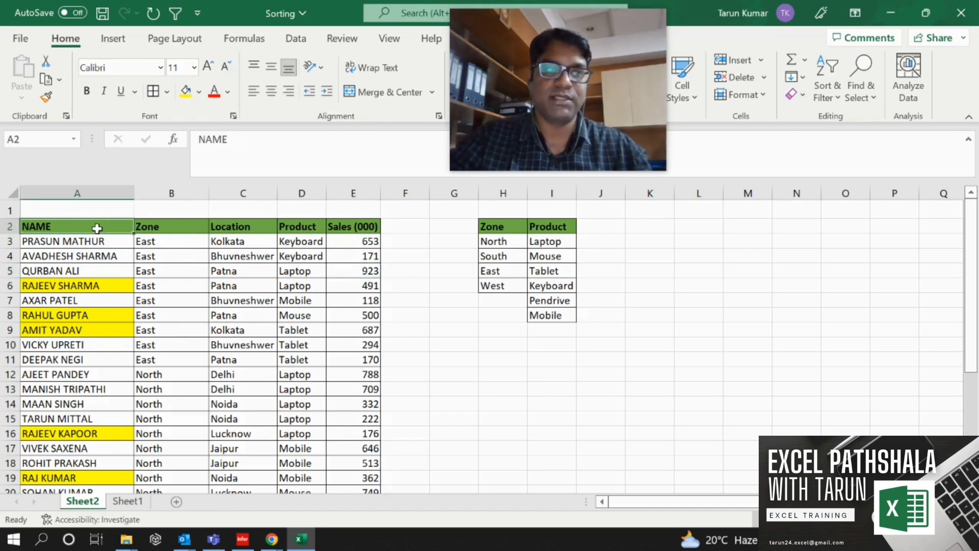
key(shift+Right)
key(shift+Right)
key(shift+Right)
key(shift+Right)
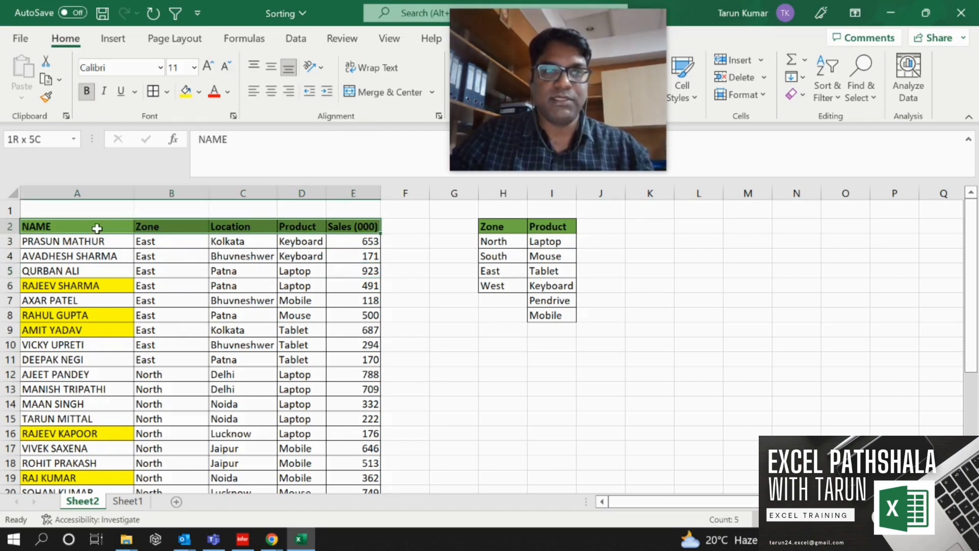
key(ctrl+shift+Down)
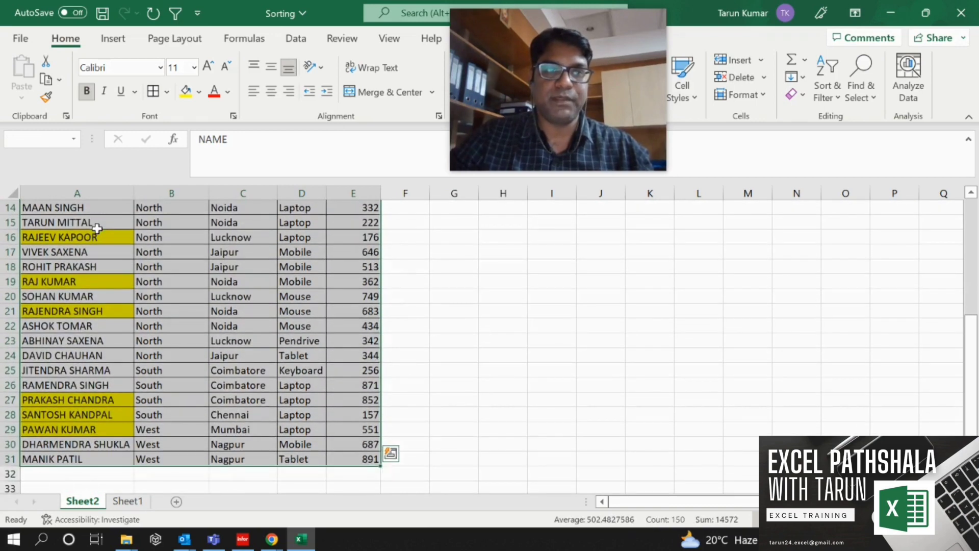
click(296, 39)
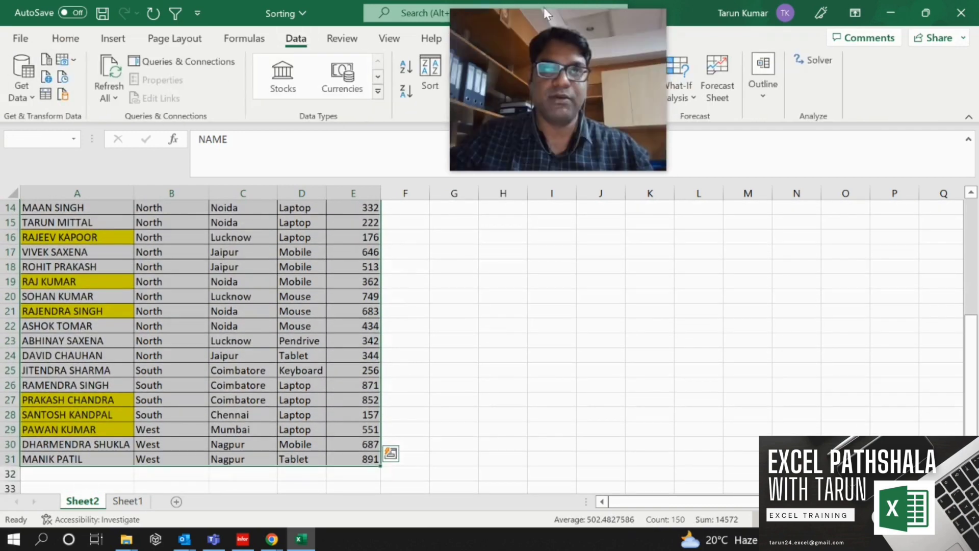
drag(536, 25, 586, 224)
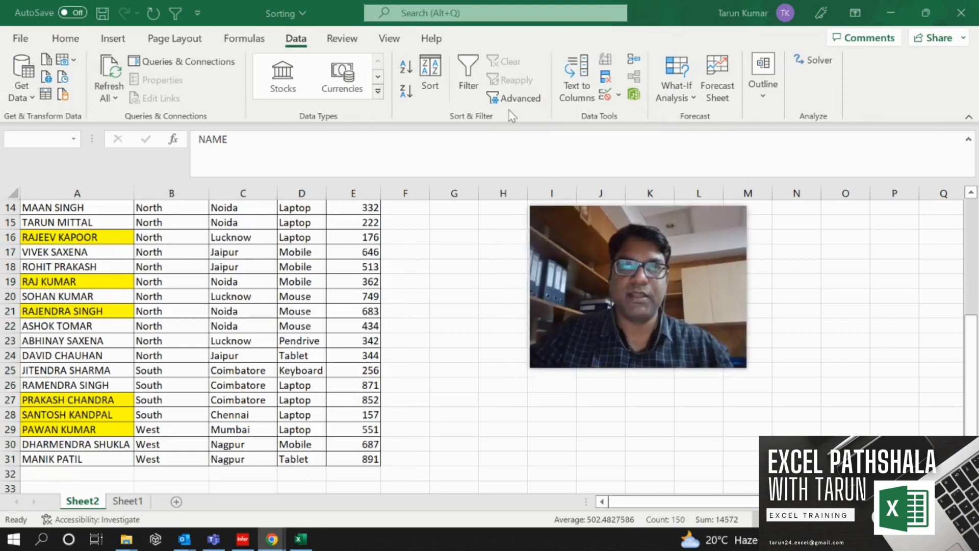
click(251, 284)
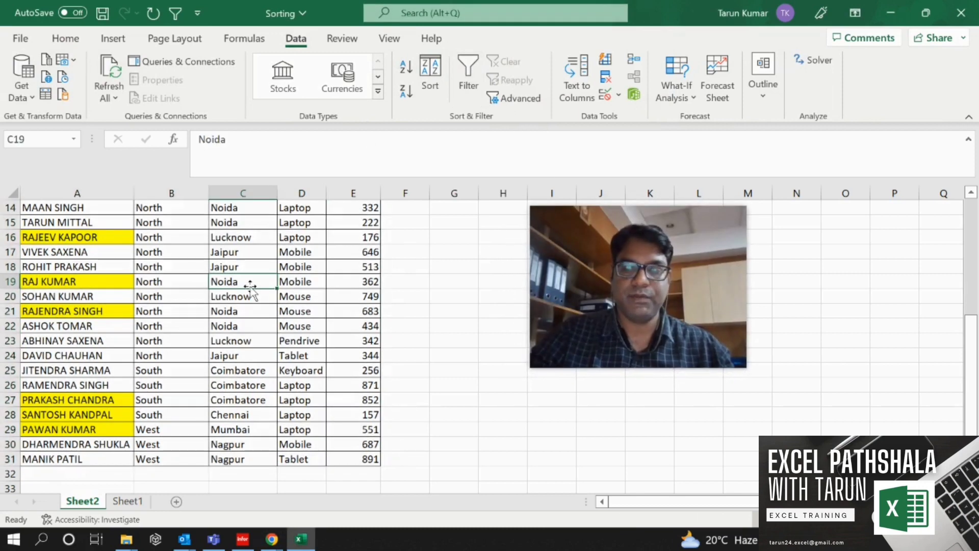
Select the whole sales table A2:E31, including its headers, and turn on Filter for it
key(ctrl+Up)
key(Up)
key(ctrl+Left)
key(Down)
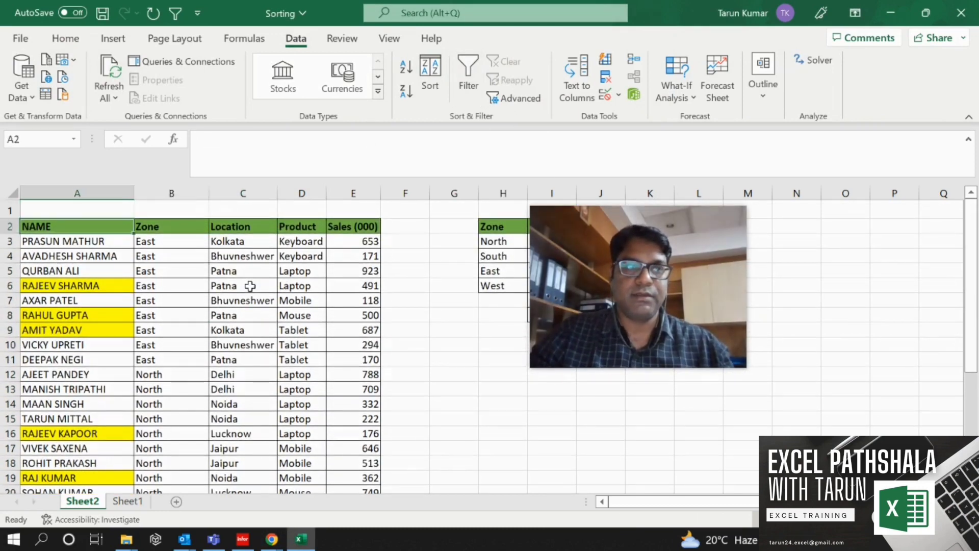
key(shift+Right)
key(shift+Right)
key(shift+Right)
key(shift+Right)
key(ctrl+shift+Down)
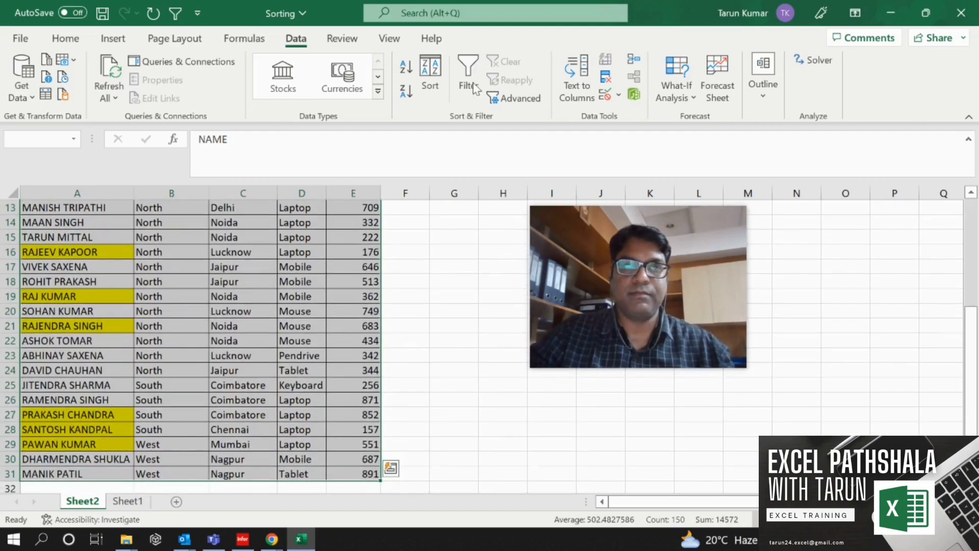
click(467, 82)
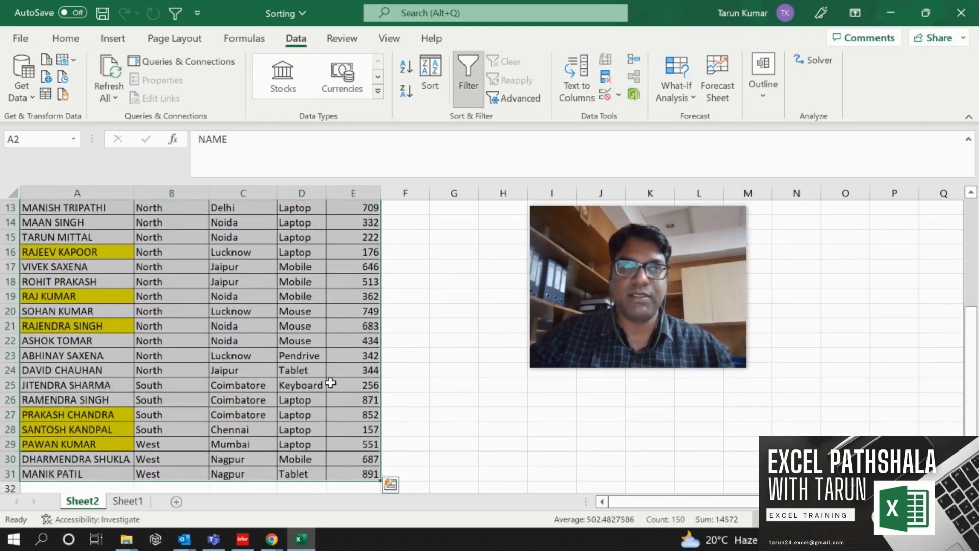
Sort the filtered table by Zone from Z to A through the Zone header
click(352, 373)
key(Up)
key(ctrl+Up)
key(ctrl+Up)
key(Down)
key(Down)
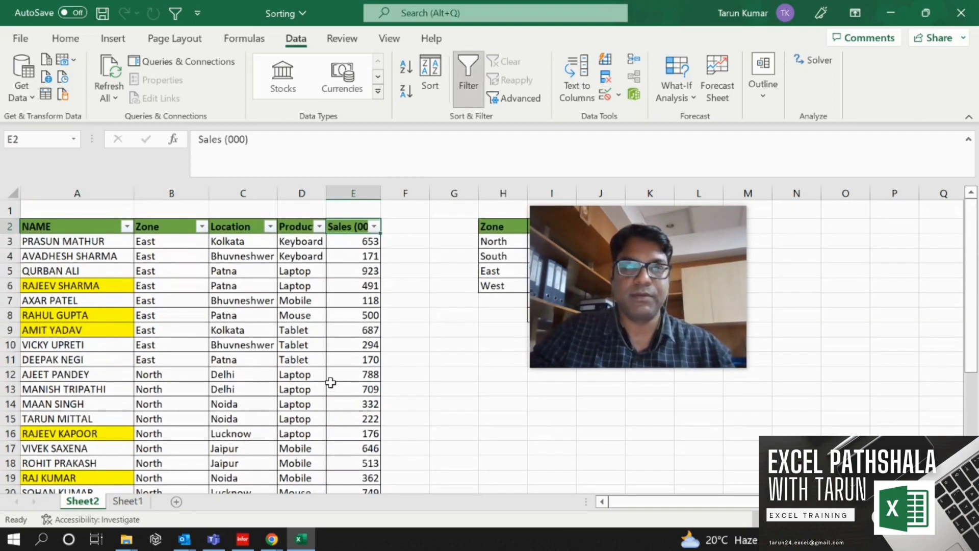
key(Left)
key(Left)
key(Left)
key(Left)
key(Up)
key(Right)
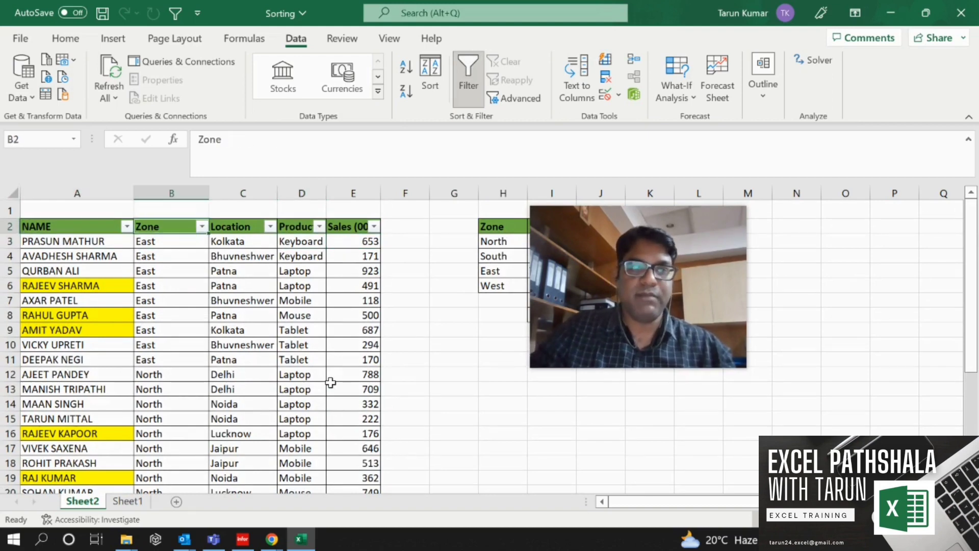
key(alt+Down)
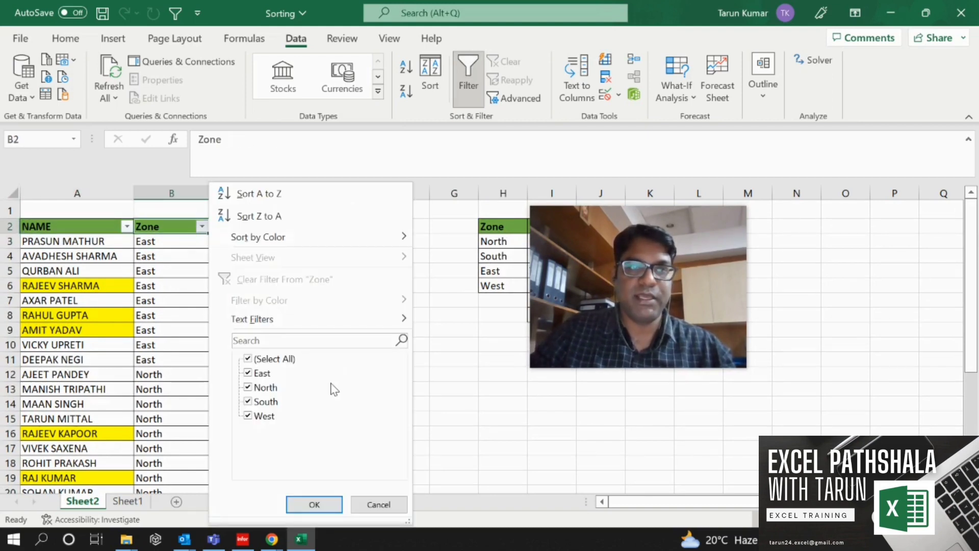
key(Down)
key(Down)
key(Return)
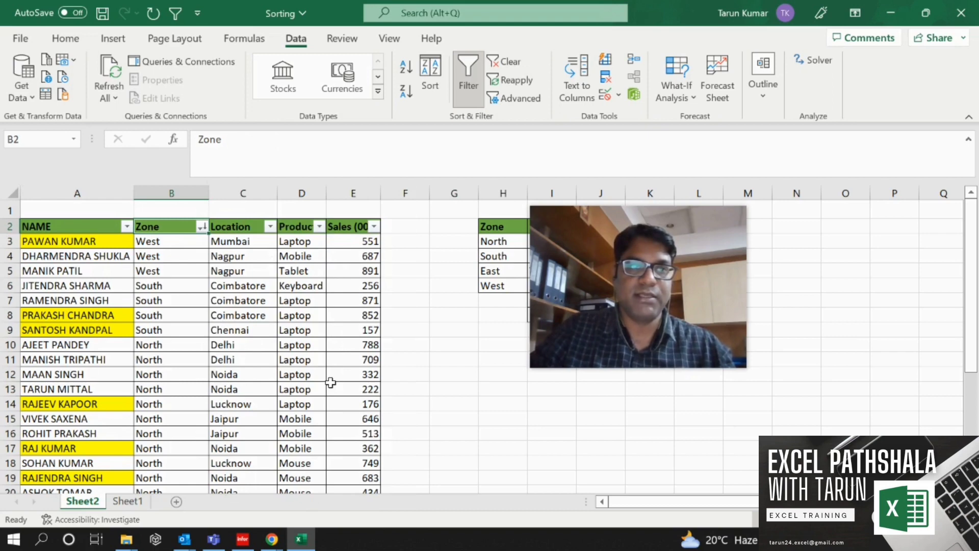
Sort the table by Zone again, this time from A to Z
key(alt+Down)
key(Down)
key(Down)
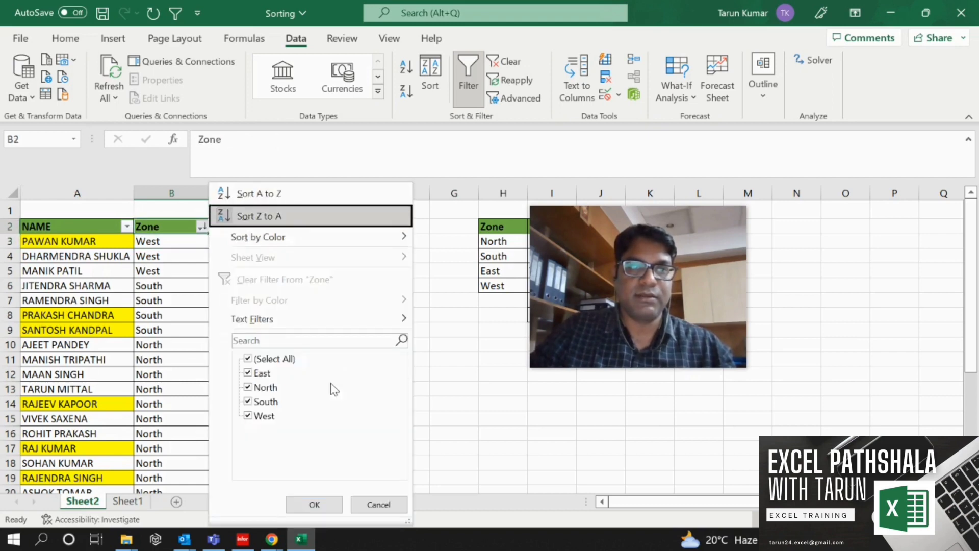
key(Return)
Sort the table by Location from Z to A through the Location header
key(Right)
key(alt+Down)
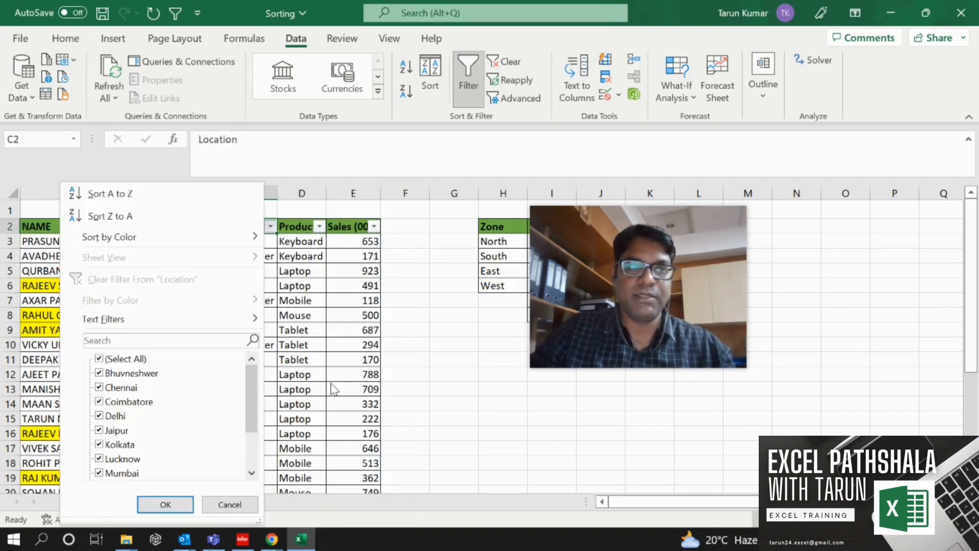
key(Down)
key(Down)
key(Return)
key(Left)
key(Left)
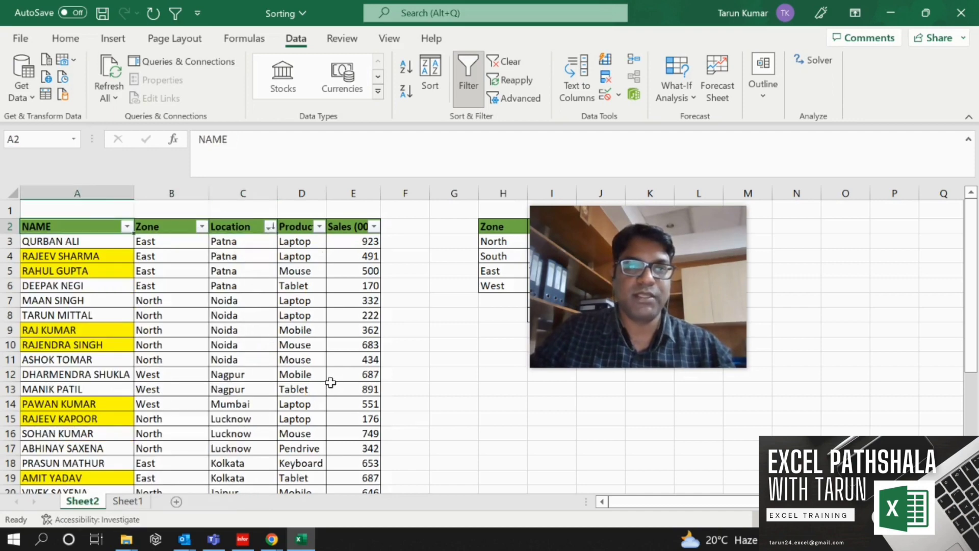
key(Right)
key(Right)
key(Right)
key(Left)
key(Left)
key(Left)
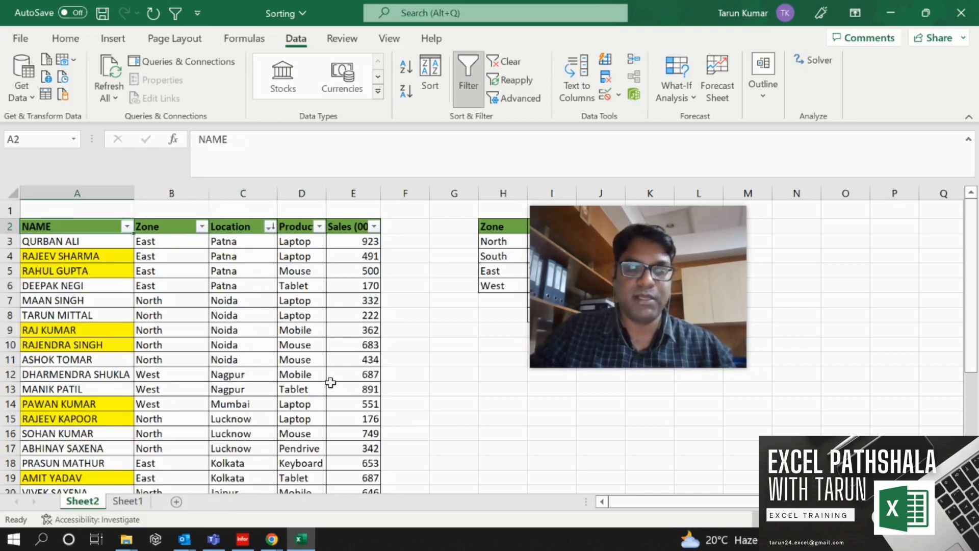
Sort the table by cell color on the NAME column so the yellow cells come first, and look over the sorted rows
key(alt+Down)
key(Down)
key(Down)
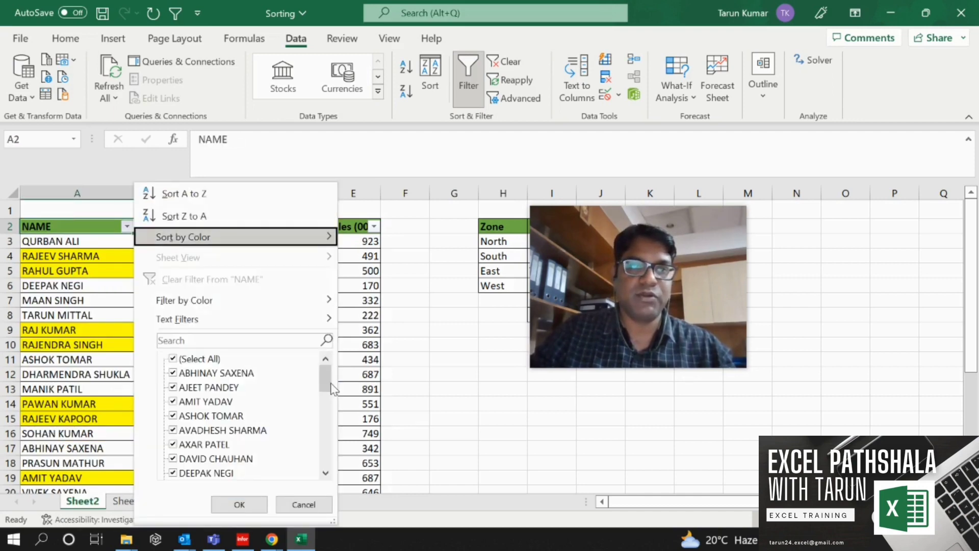
key(Right)
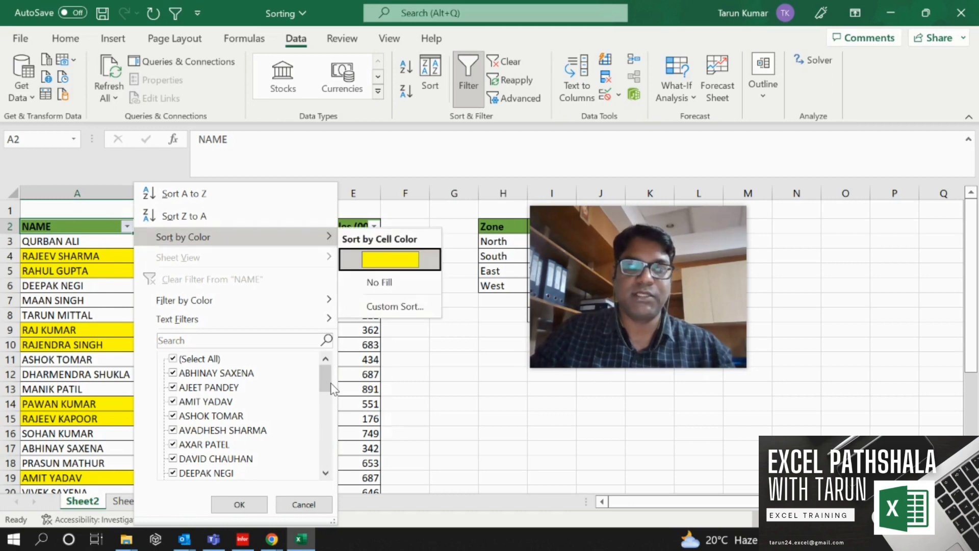
key(Return)
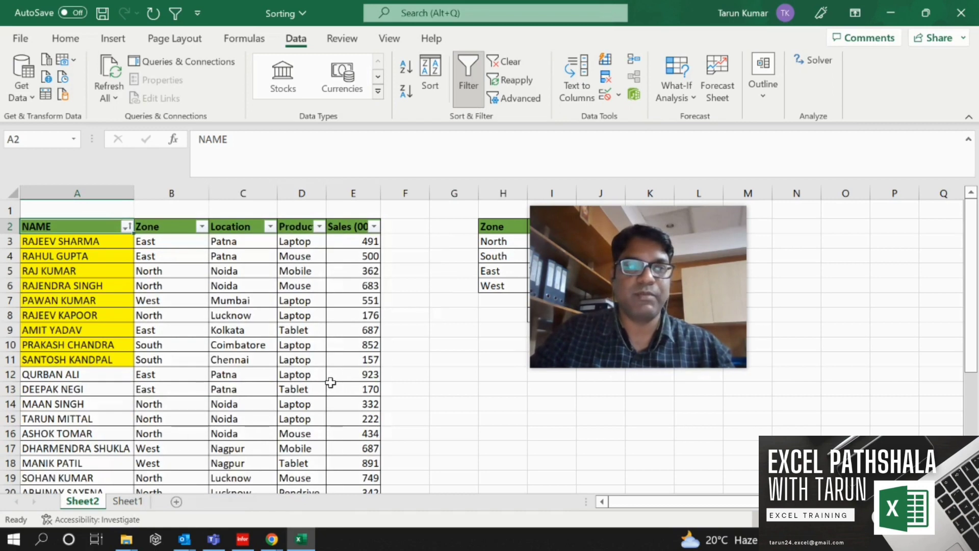
key(Down)
key(Down)
key(Down)
key(Down)
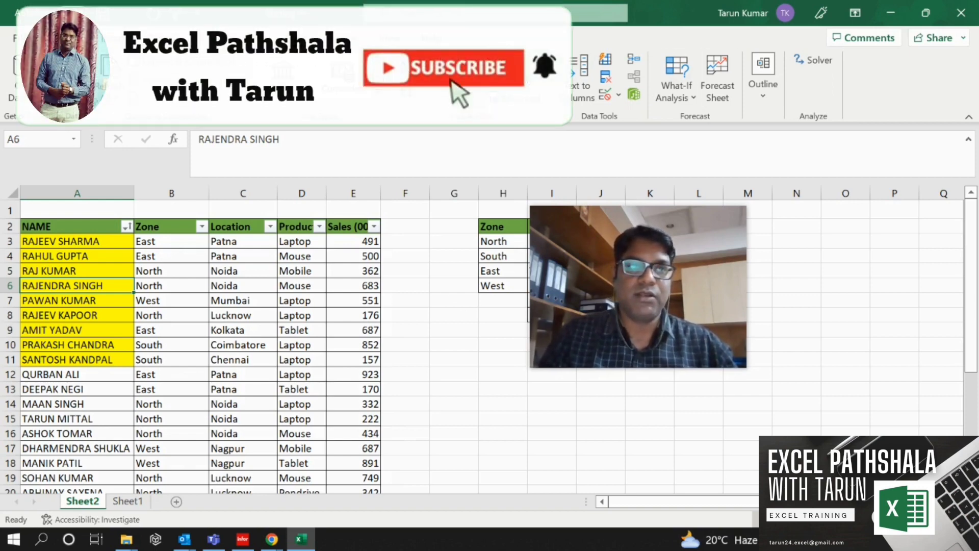
Select the table's data rows A3:E31 and open the custom Sort settings for them
click(62, 38)
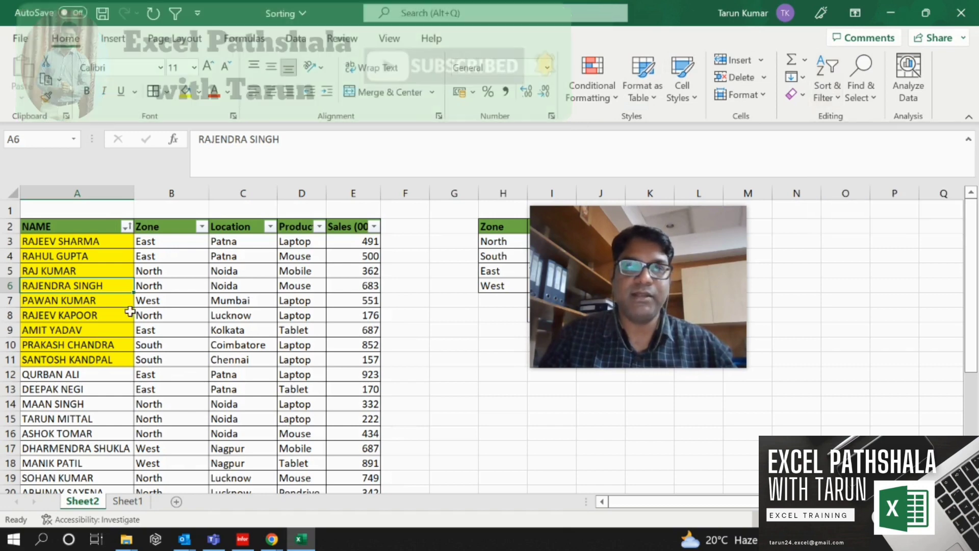
key(Up)
key(Up)
key(Up)
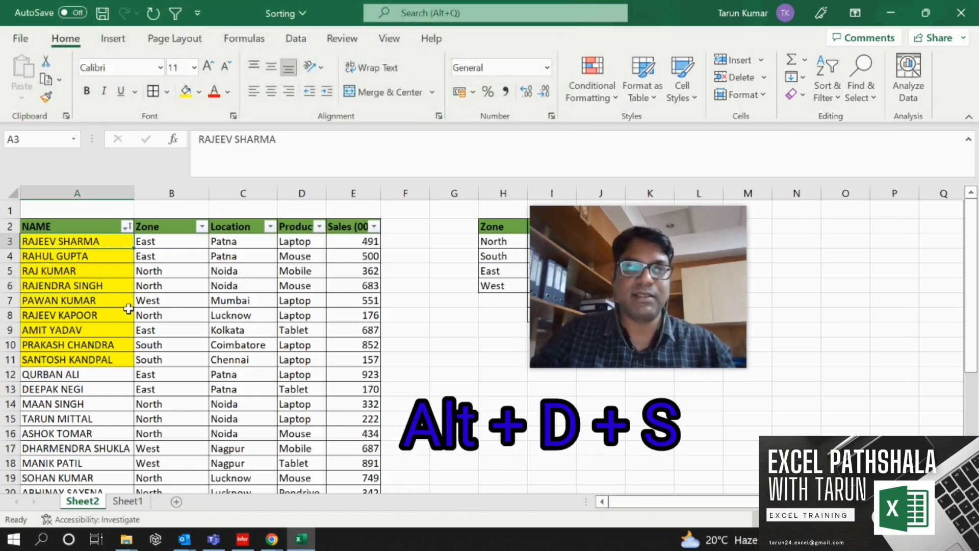
key(shift+Right)
key(shift+Right)
key(shift+Right)
key(shift+Right)
key(ctrl+shift+Down)
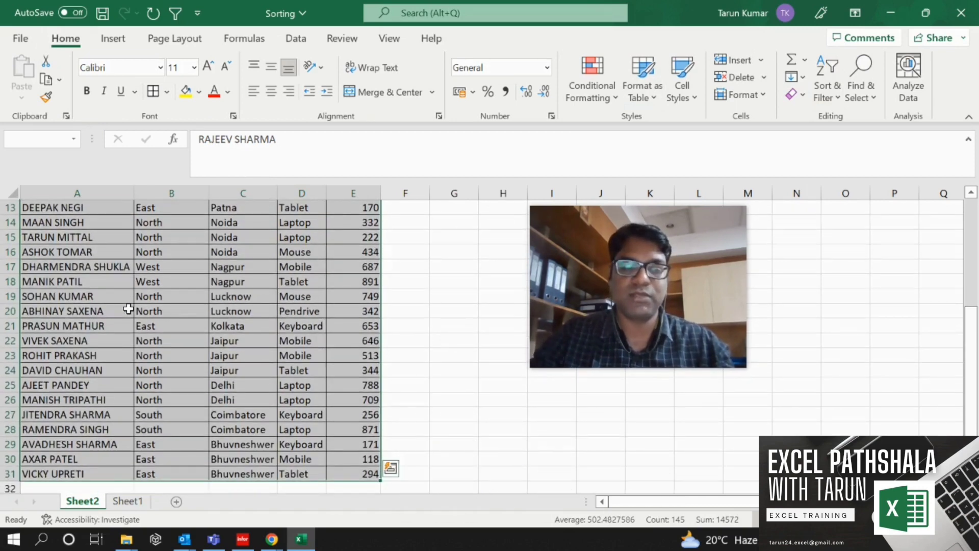
key(alt+d)
key(s)
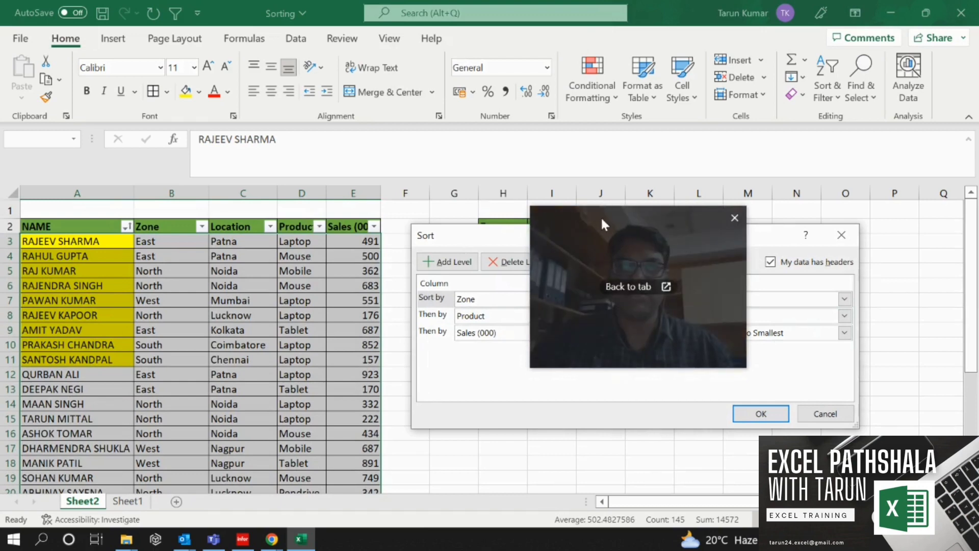
drag(601, 217, 525, 21)
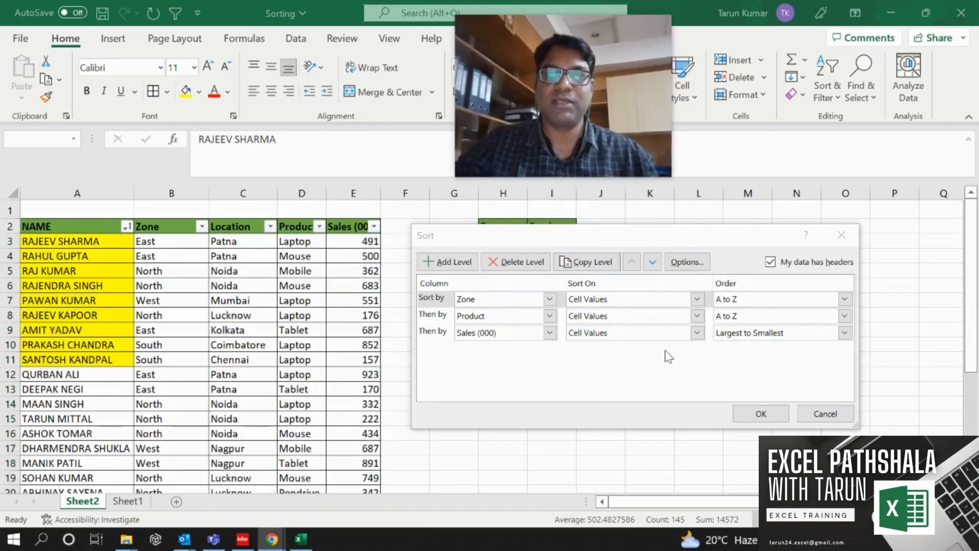